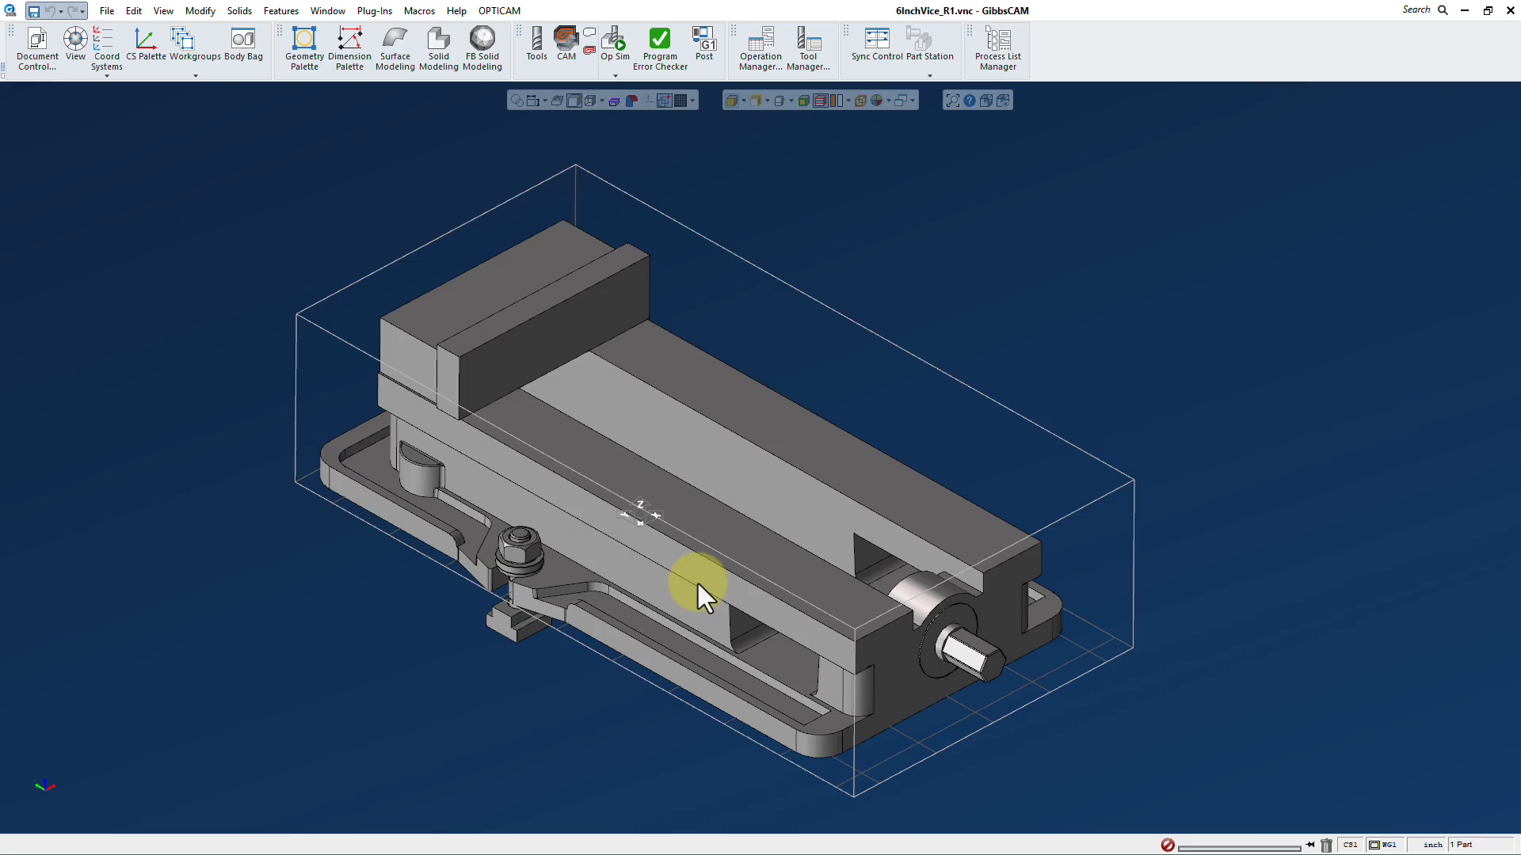
Check the vise's origin in the top and isometric views and show the coordinate labels on its jaw and bed.
{"action": "middle_click_drag", "start_coordinate": [540, 542], "coordinate": [862, 84]}
{"action": "middle_click_drag", "start_coordinate": [784, 152], "coordinate": [547, 694]}
{"action": "mouse_move", "coordinate": [26, 776]}
{"action": "left_click", "coordinate": [30, 749]}
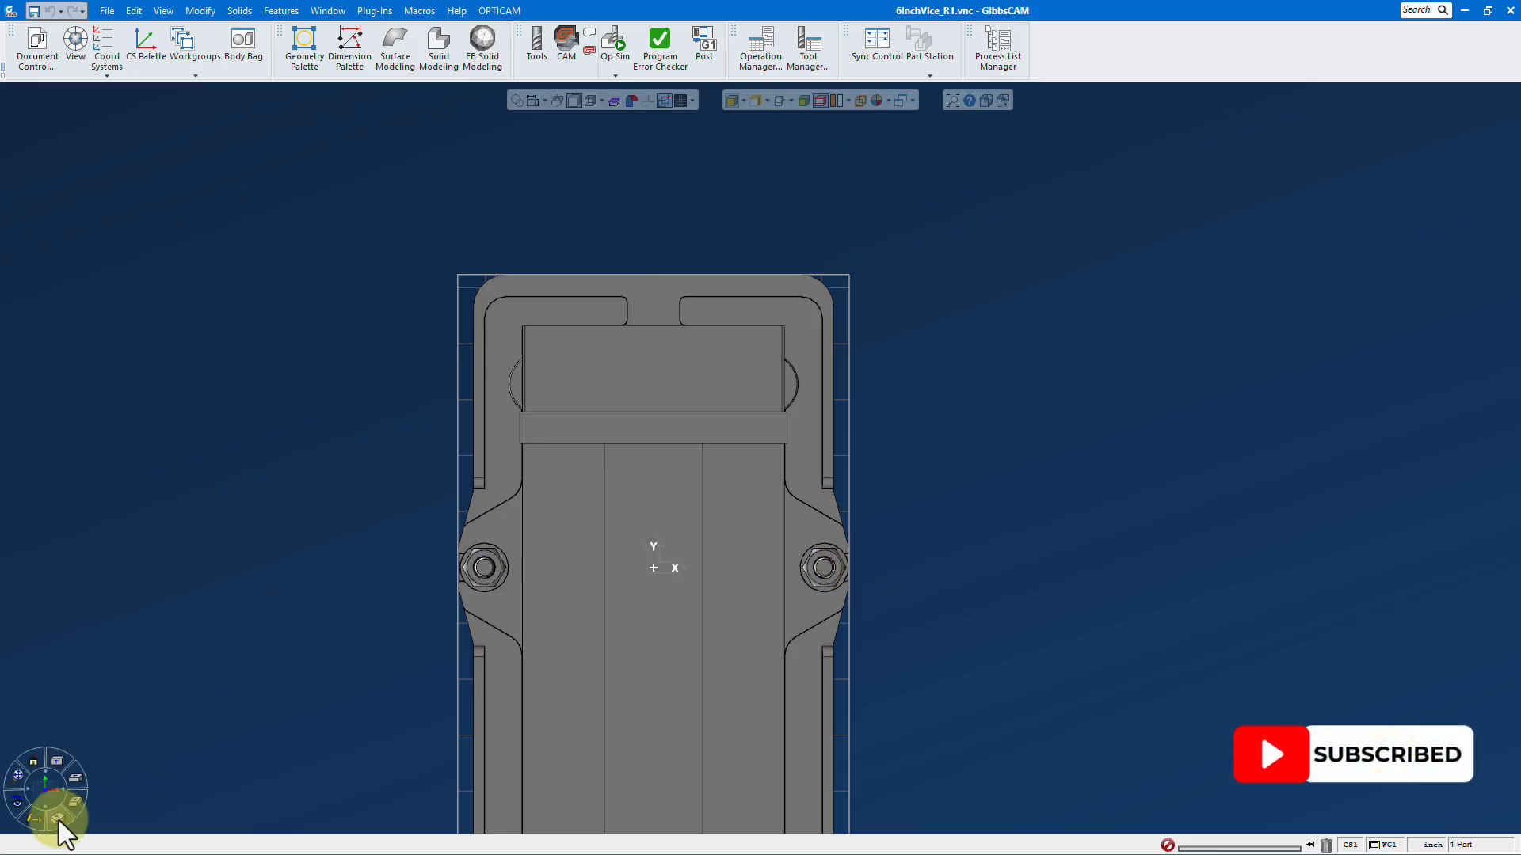
{"action": "left_click", "coordinate": [58, 821]}
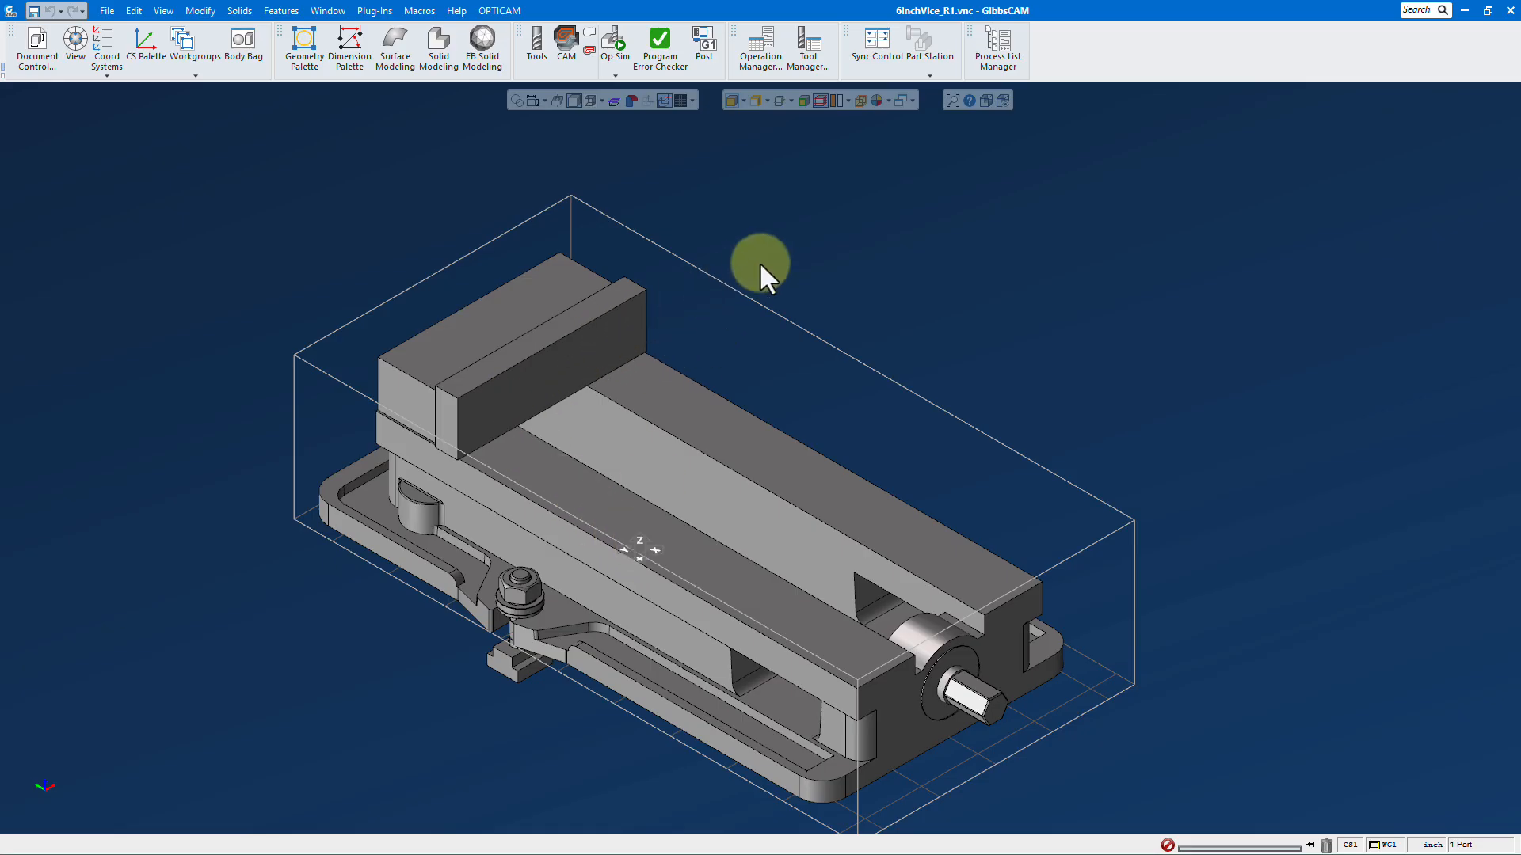
{"action": "left_click", "coordinate": [530, 101]}
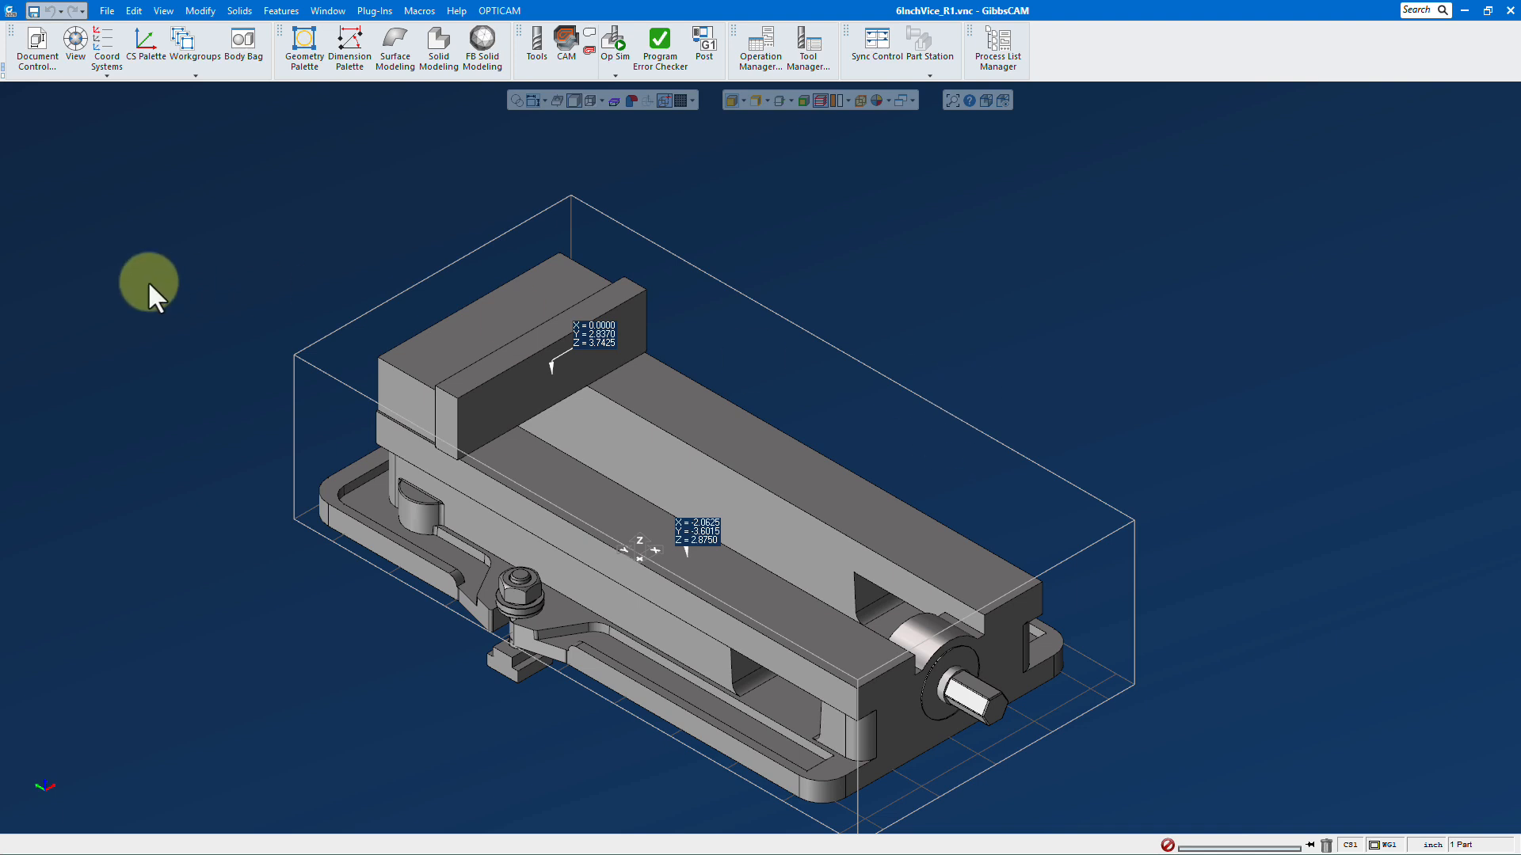
Open the Fixtures fixture library for editing.
{"action": "left_click", "coordinate": [107, 11]}
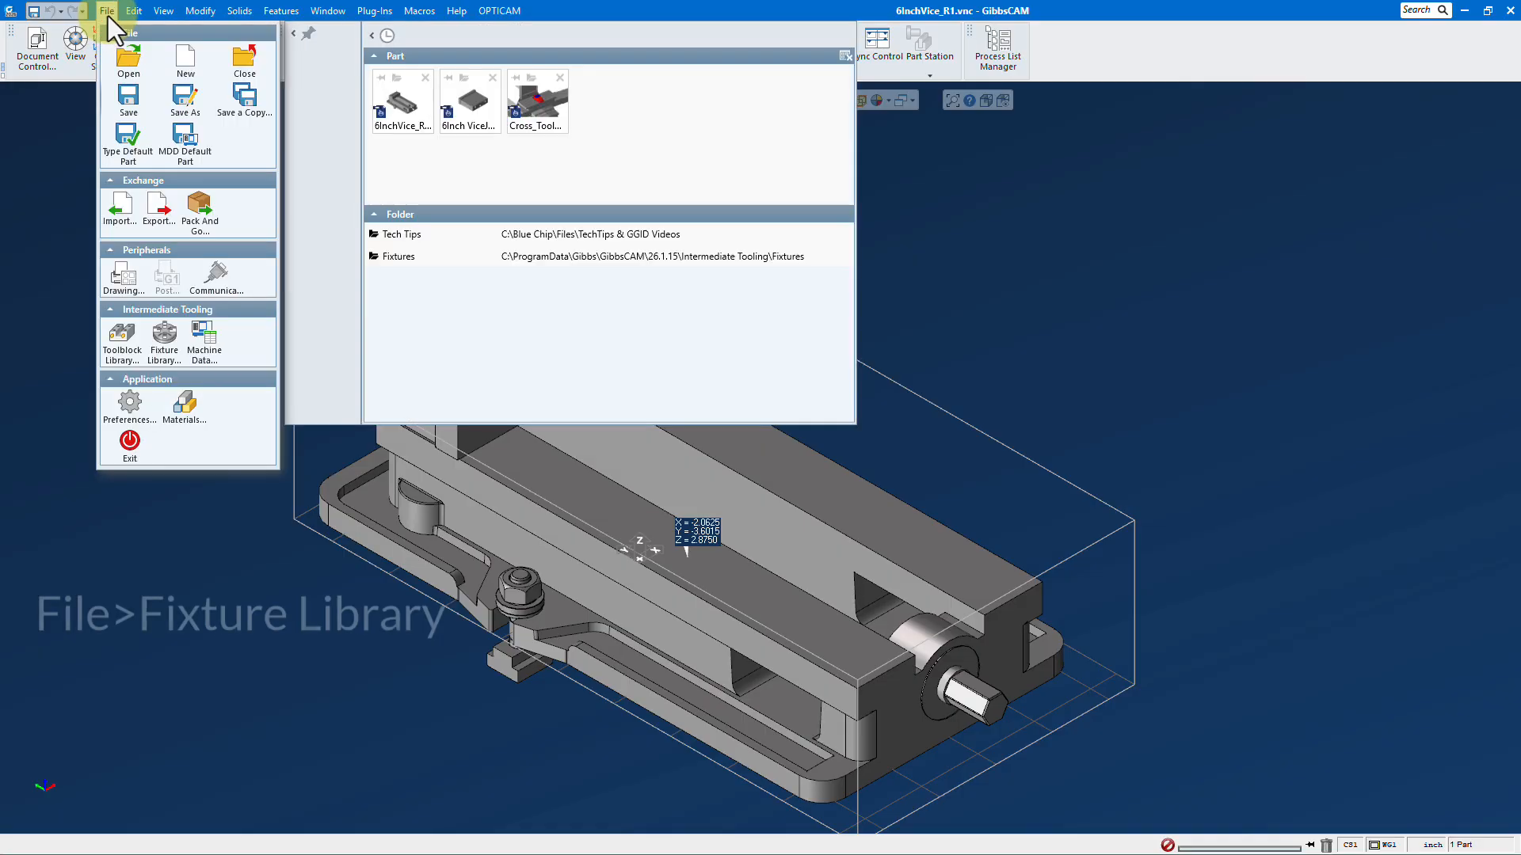
{"action": "left_click", "coordinate": [162, 336]}
{"action": "left_click", "coordinate": [97, 170]}
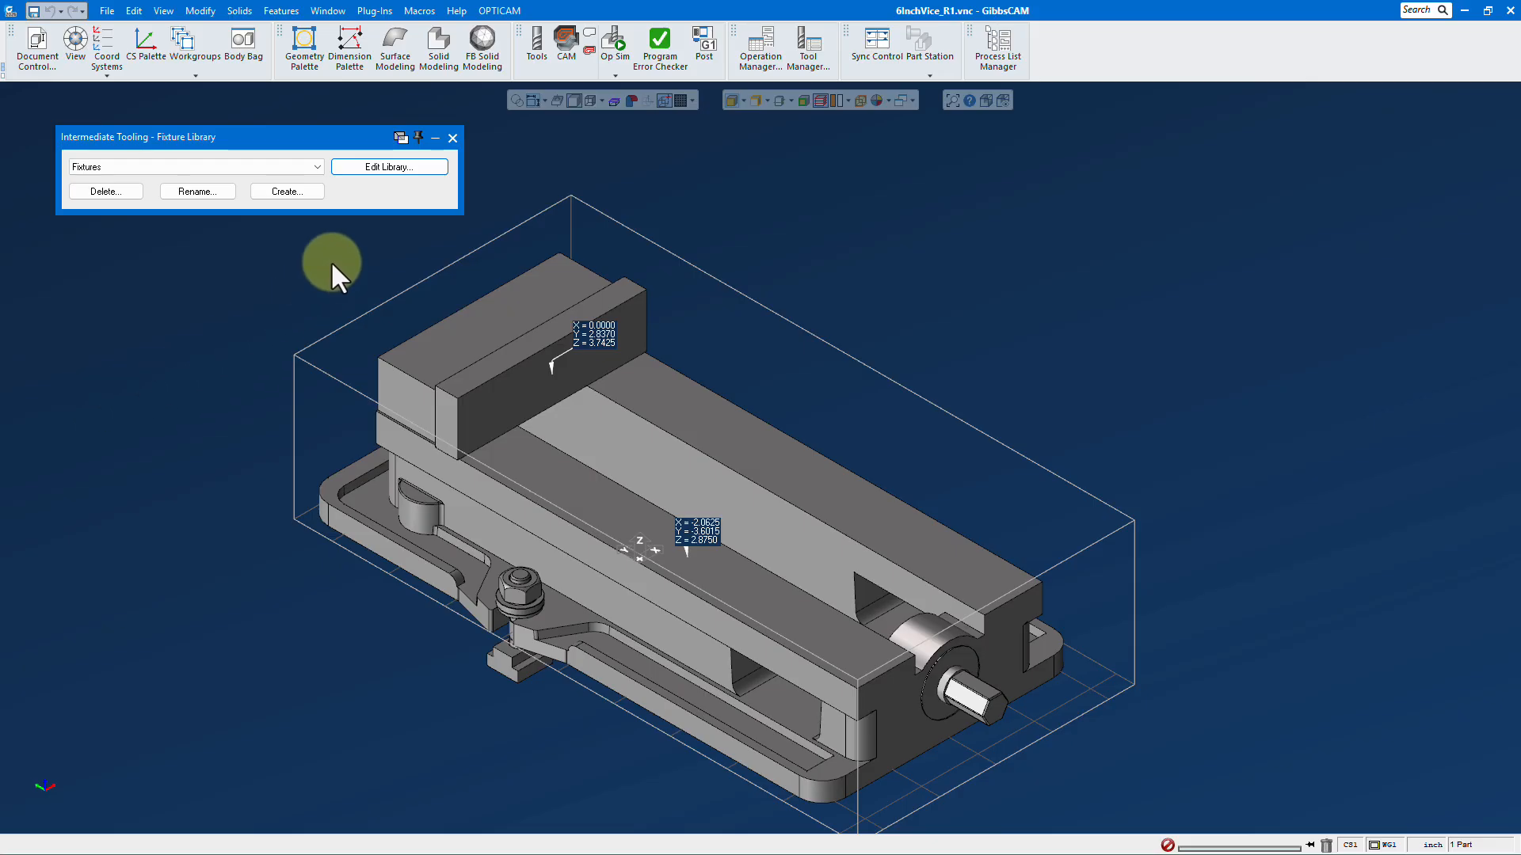
{"action": "left_click", "coordinate": [377, 170]}
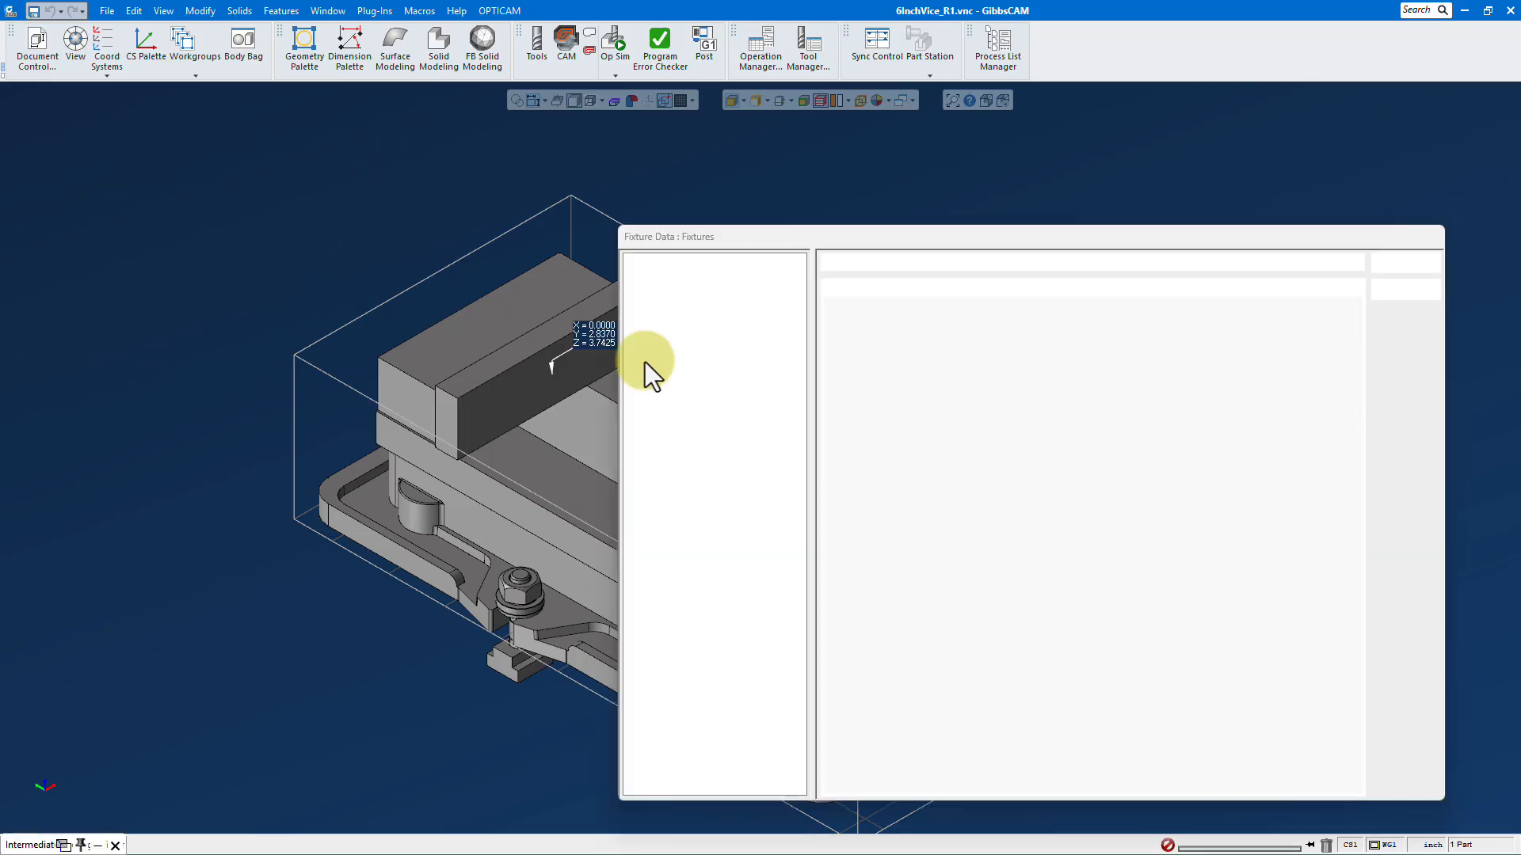
Set the fitting type of the new 6InchVice_R1 fixture to Other.
{"action": "middle_click_drag", "start_coordinate": [520, 425], "coordinate": [254, 351]}
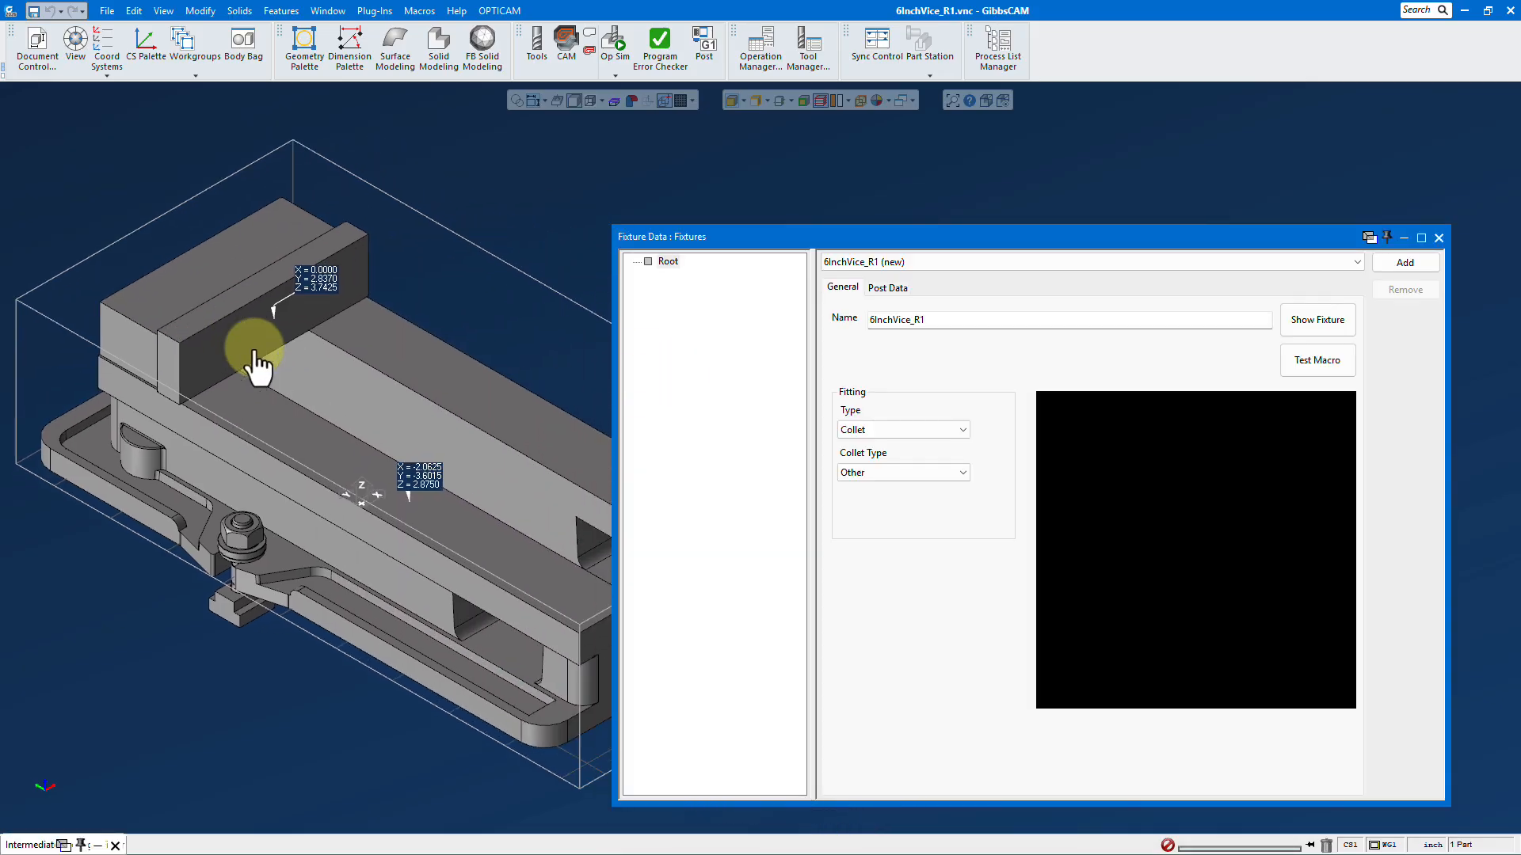
{"action": "left_click", "coordinate": [949, 429]}
{"action": "left_click", "coordinate": [939, 505]}
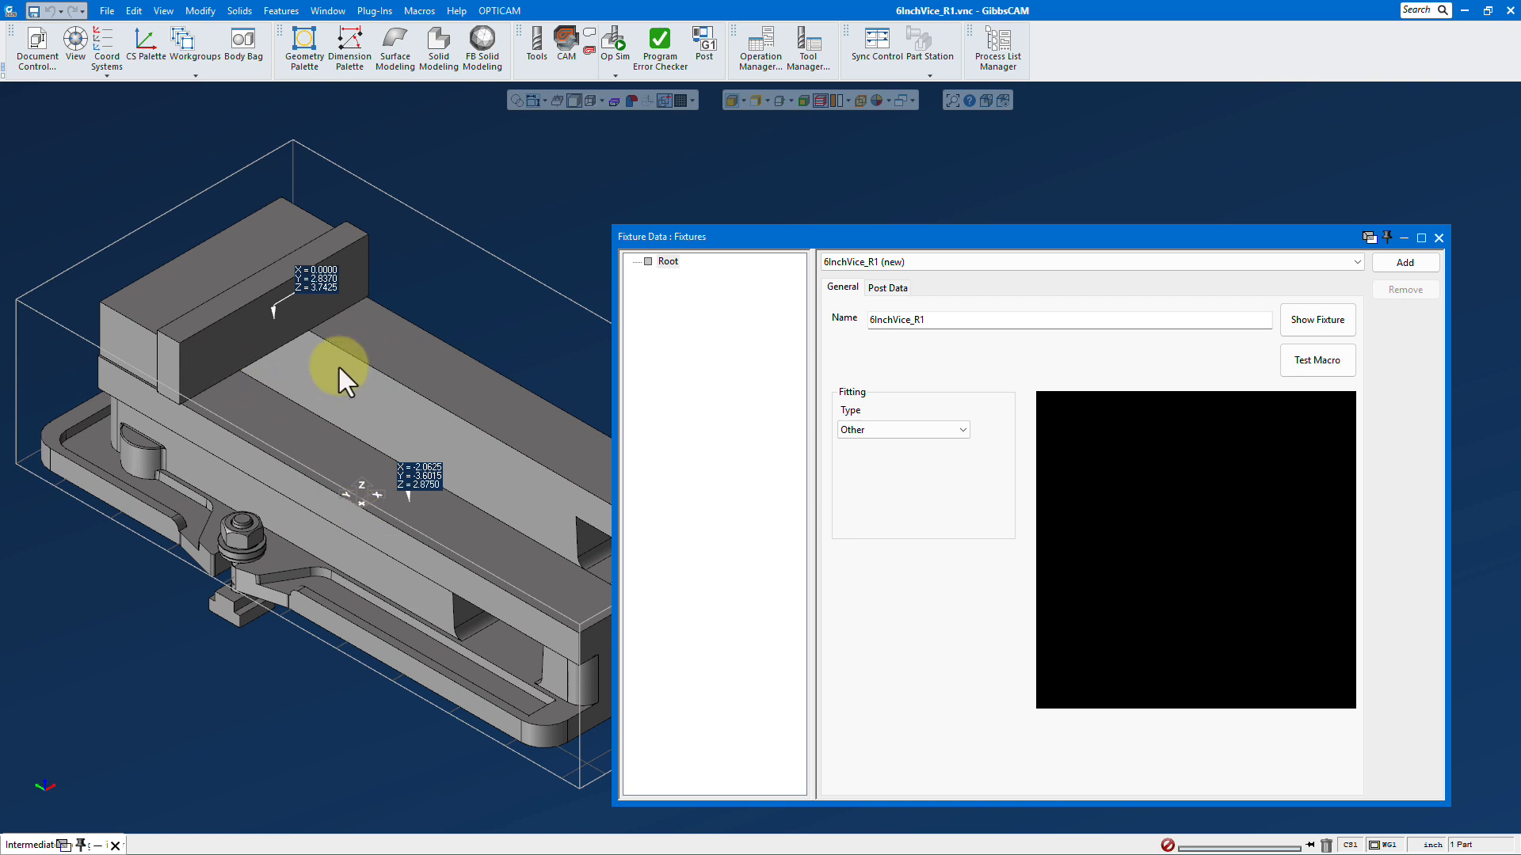
Add a receptor labelled "Bottom of Vise" as a child of the fixture's Root.
{"action": "right_click", "coordinate": [660, 264]}
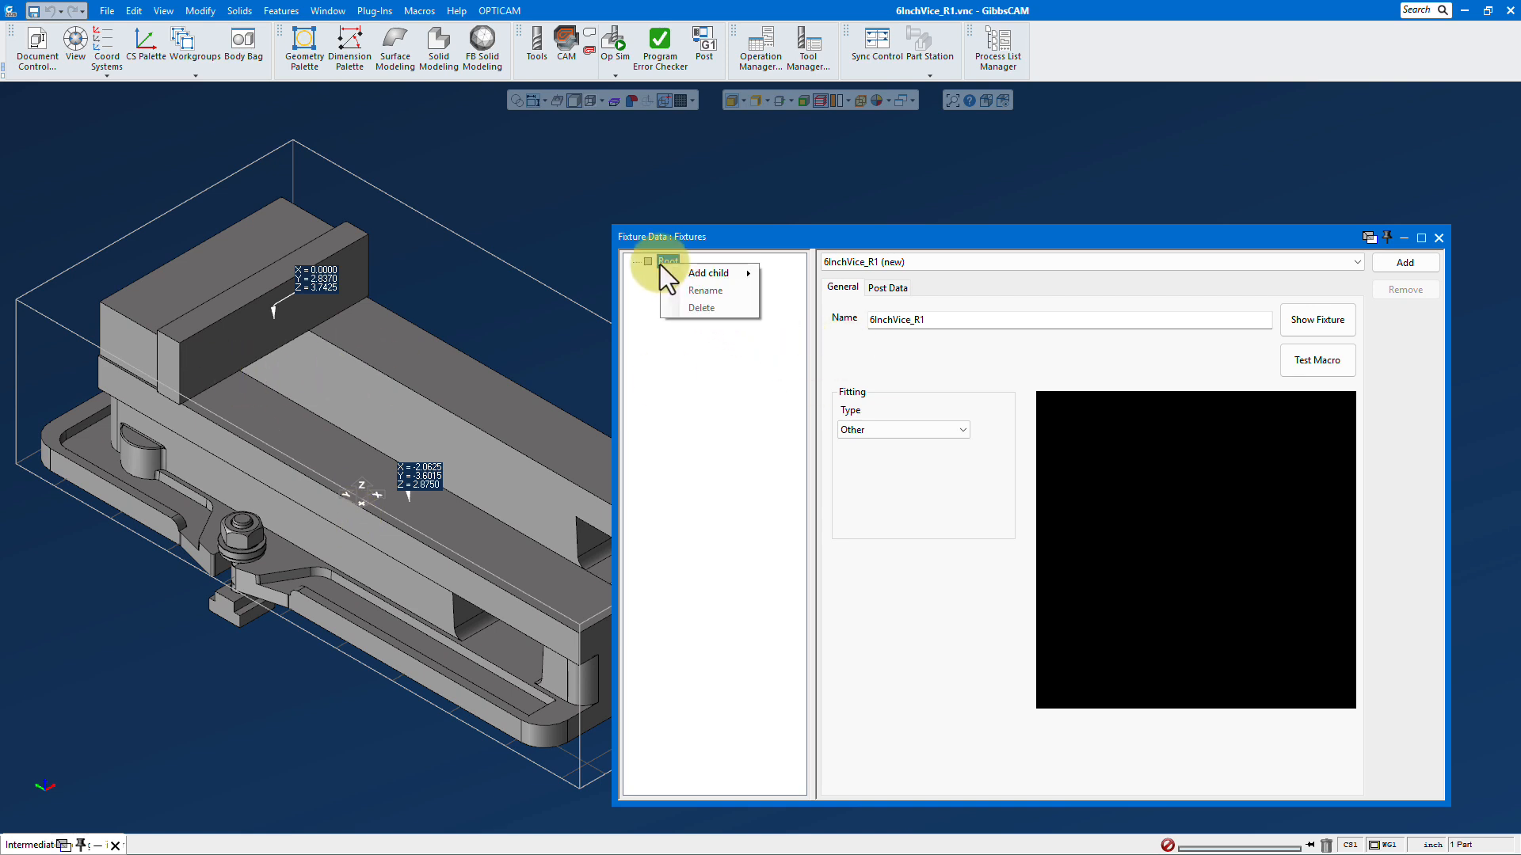
{"action": "mouse_move", "coordinate": [716, 272]}
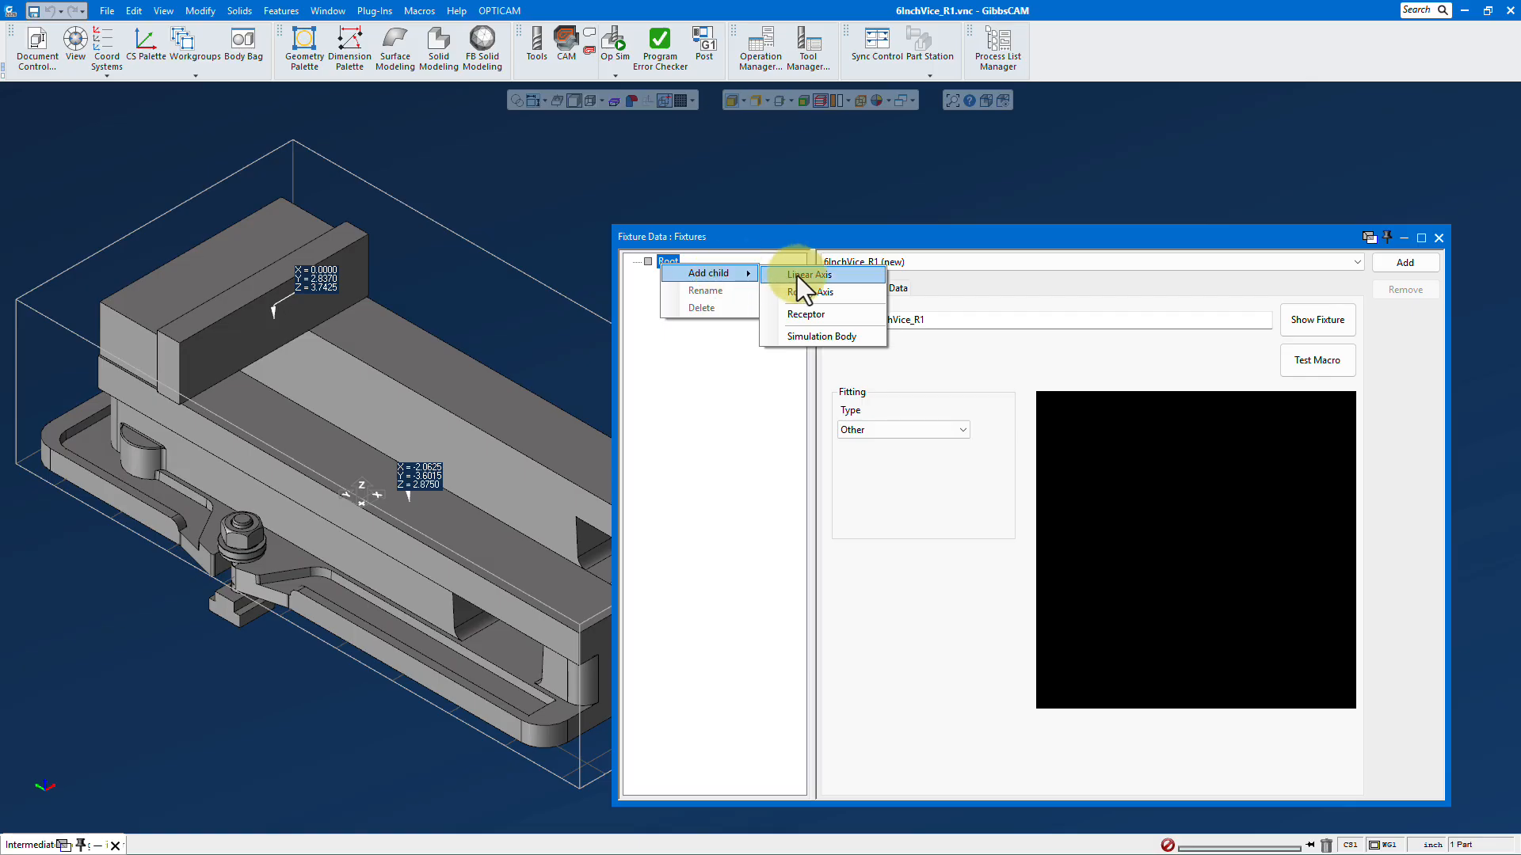
{"action": "left_click", "coordinate": [824, 315]}
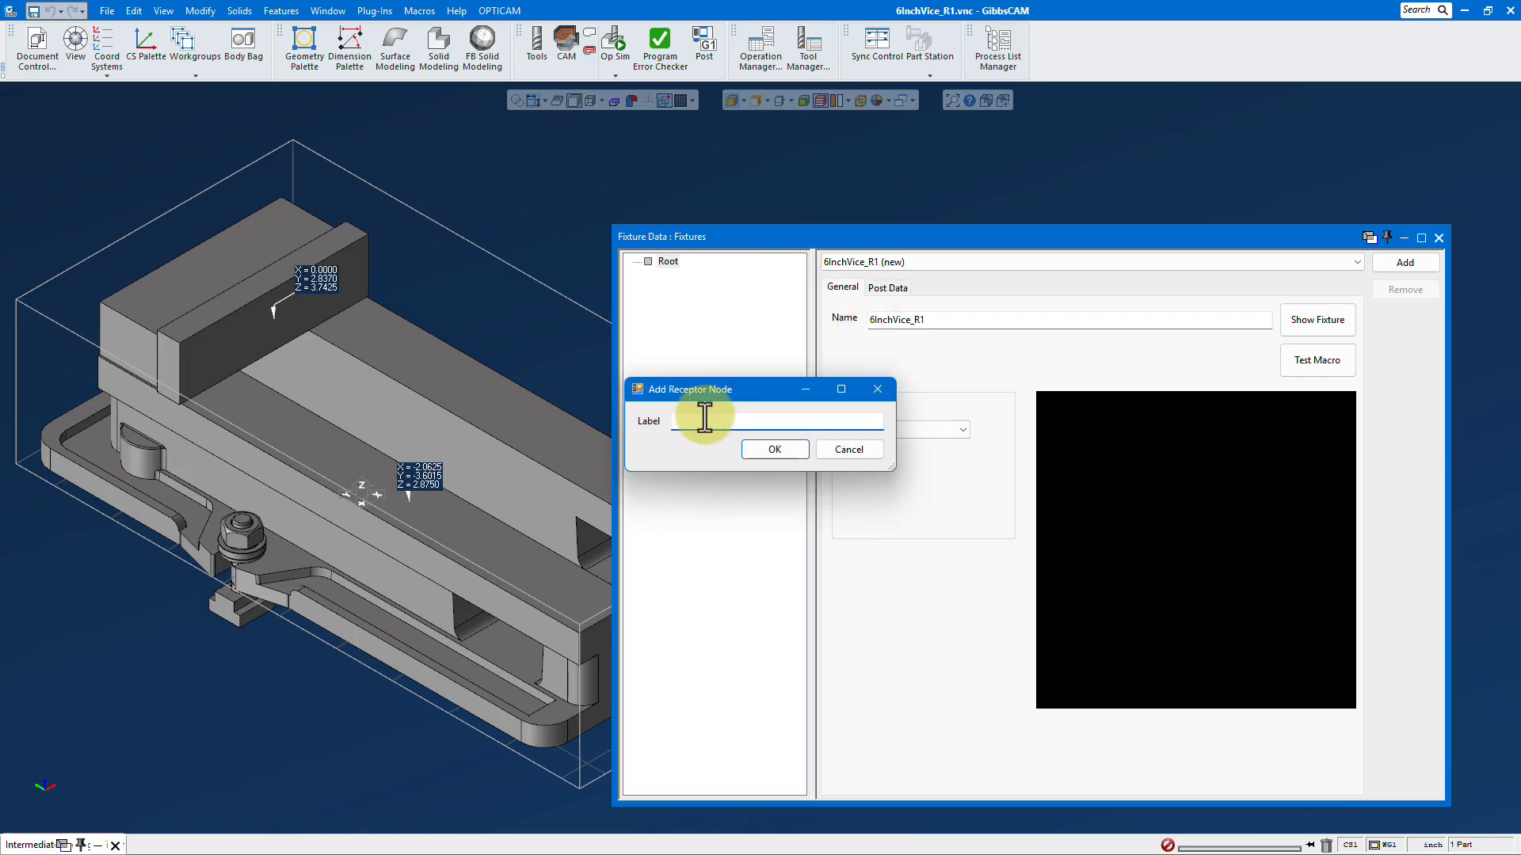
{"action": "type", "text": "Bottom of Vise"}
{"action": "left_click", "coordinate": [786, 448]}
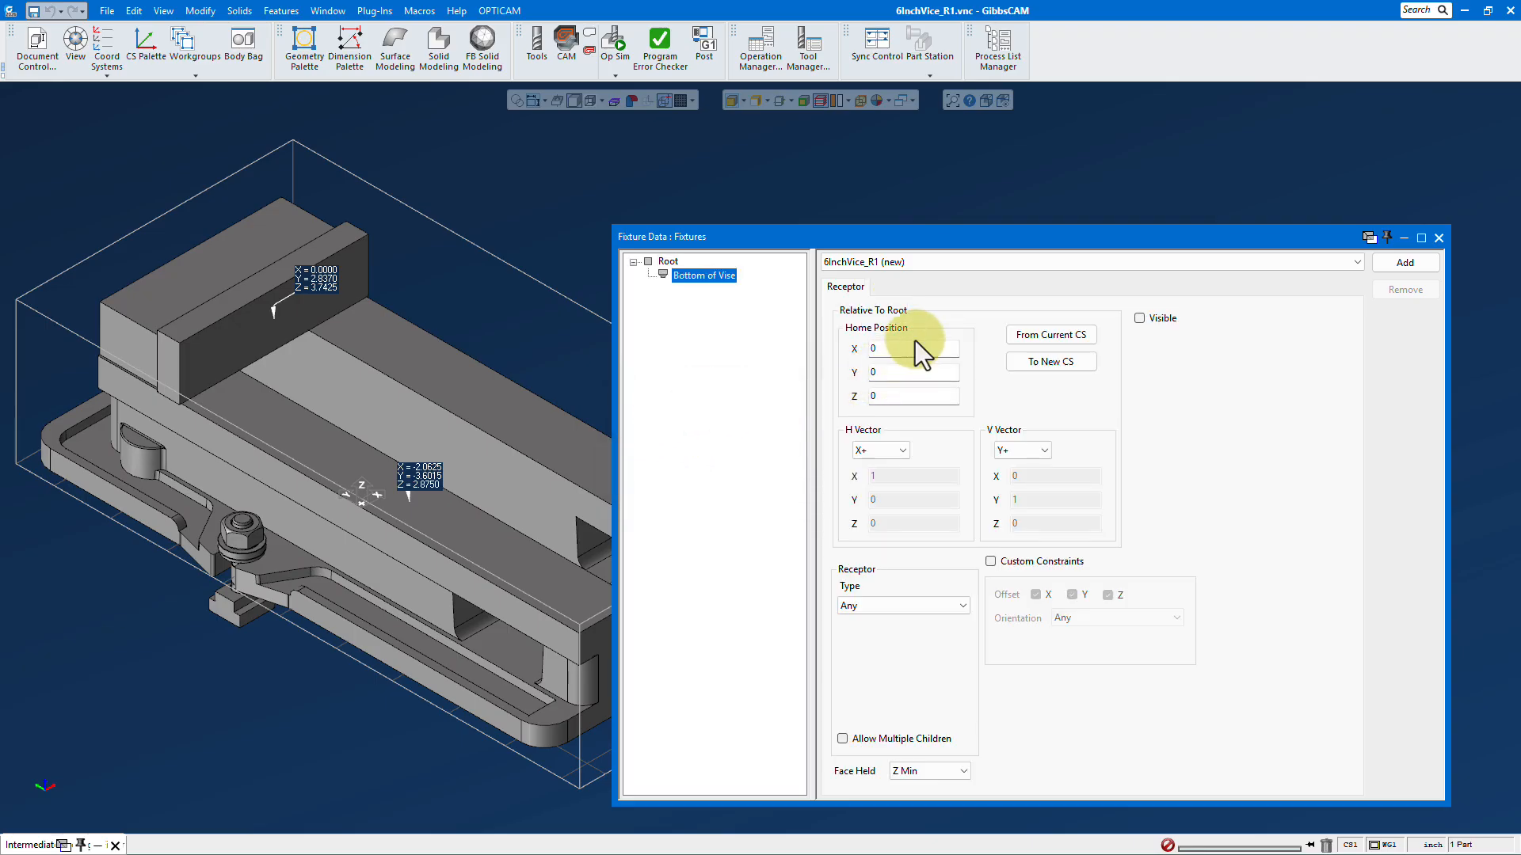
Set the Bottom of Vise receptor's home position to Y 2.837 and Z 2.875, and allow multiple children.
{"action": "left_click", "coordinate": [892, 373]}
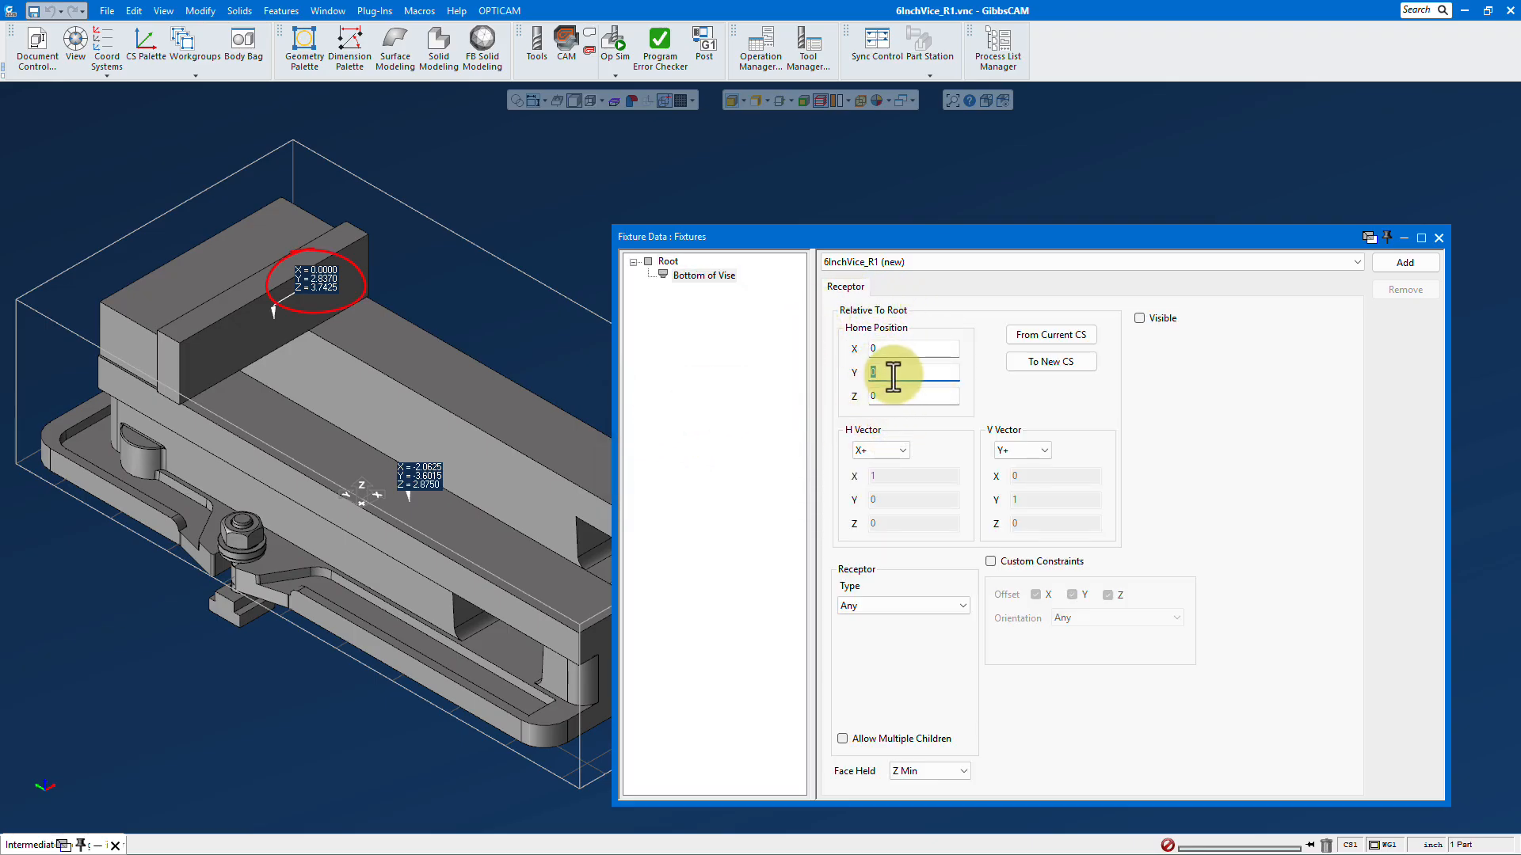
{"action": "type", "text": "2.837"}
{"action": "left_click", "coordinate": [907, 396]}
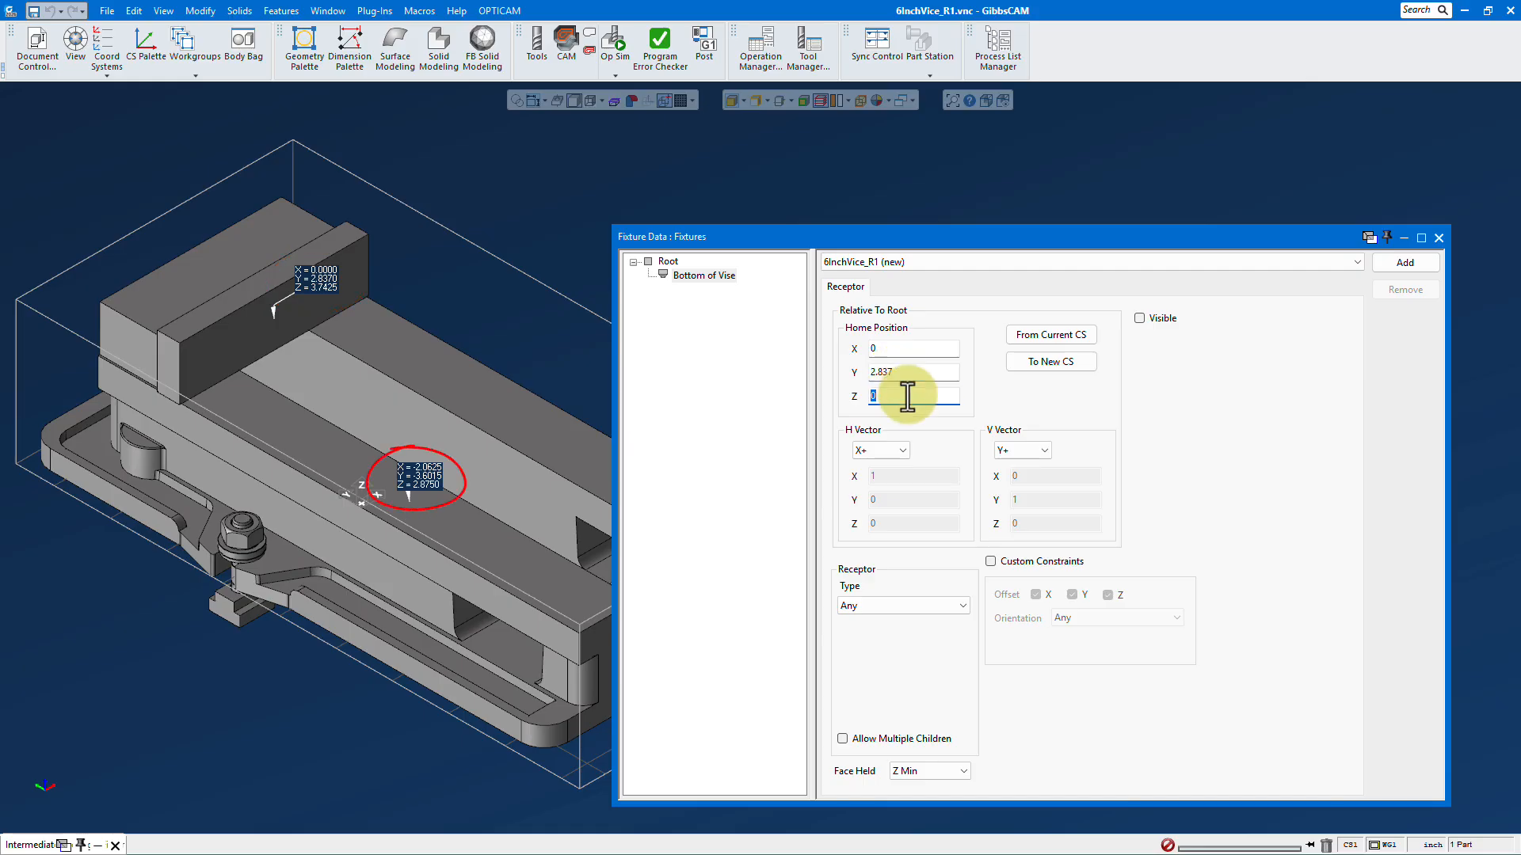
{"action": "type", "text": "2.875"}
{"action": "left_click", "coordinate": [843, 739]}
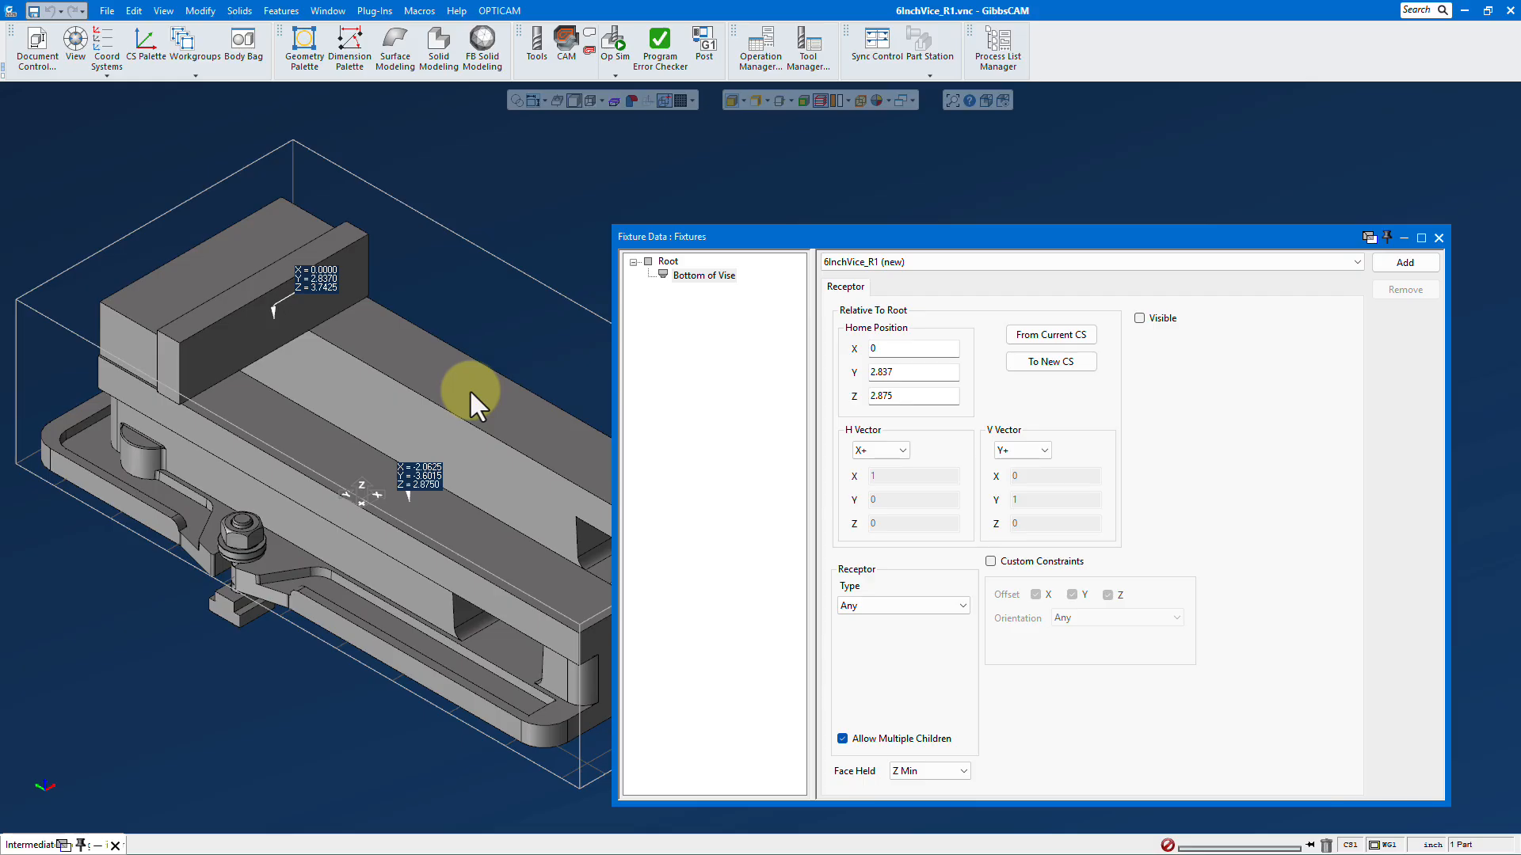
Add the main vise solid under Root as a simulation body labelled Vise_Main_Body, applying the selected body.
{"action": "left_click", "coordinate": [420, 371]}
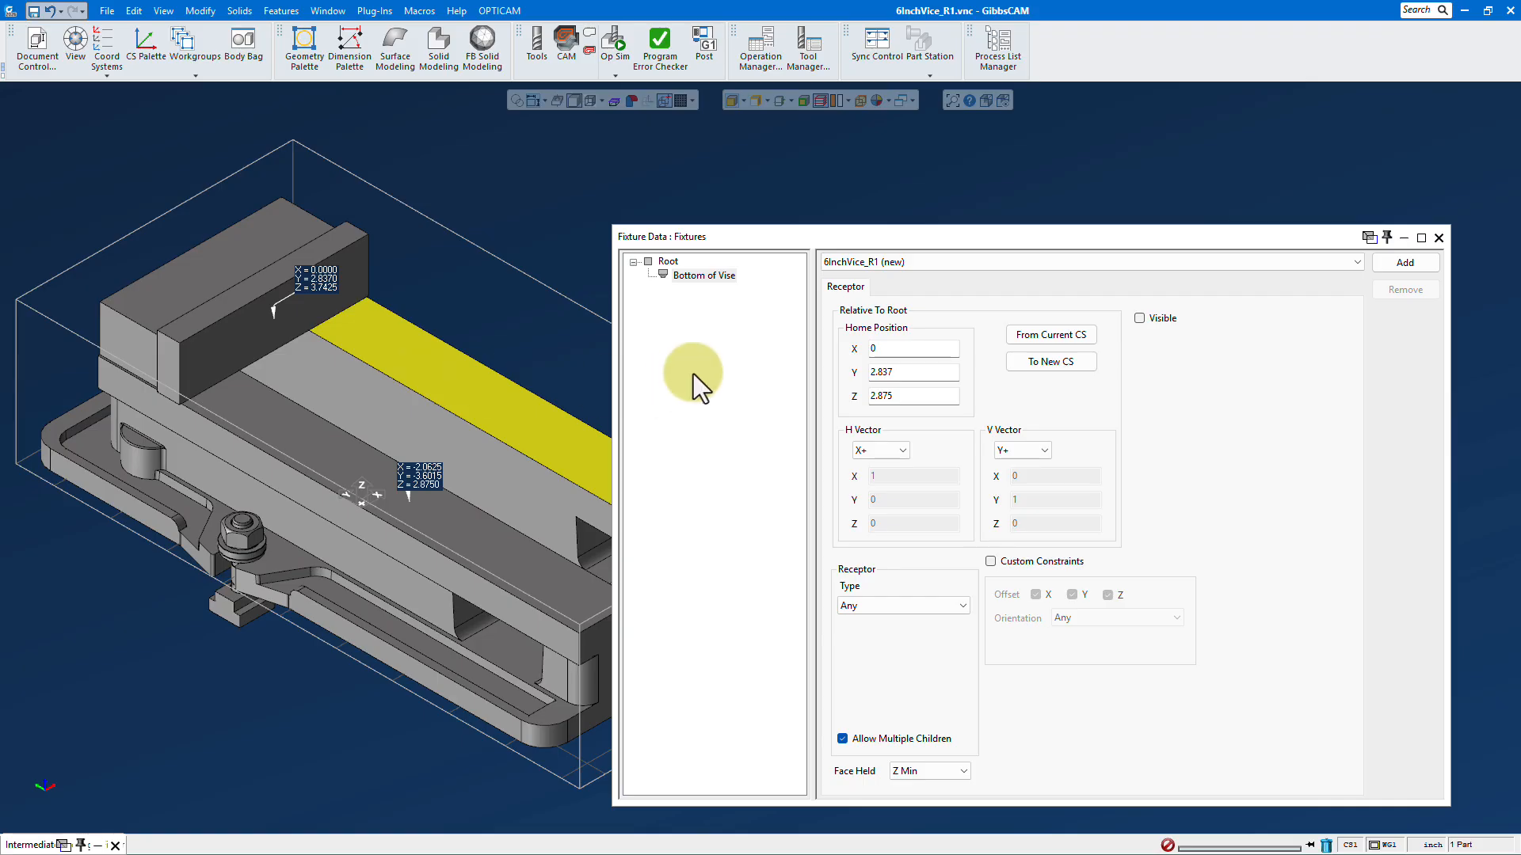
{"action": "right_click", "coordinate": [666, 263]}
{"action": "mouse_move", "coordinate": [705, 270]}
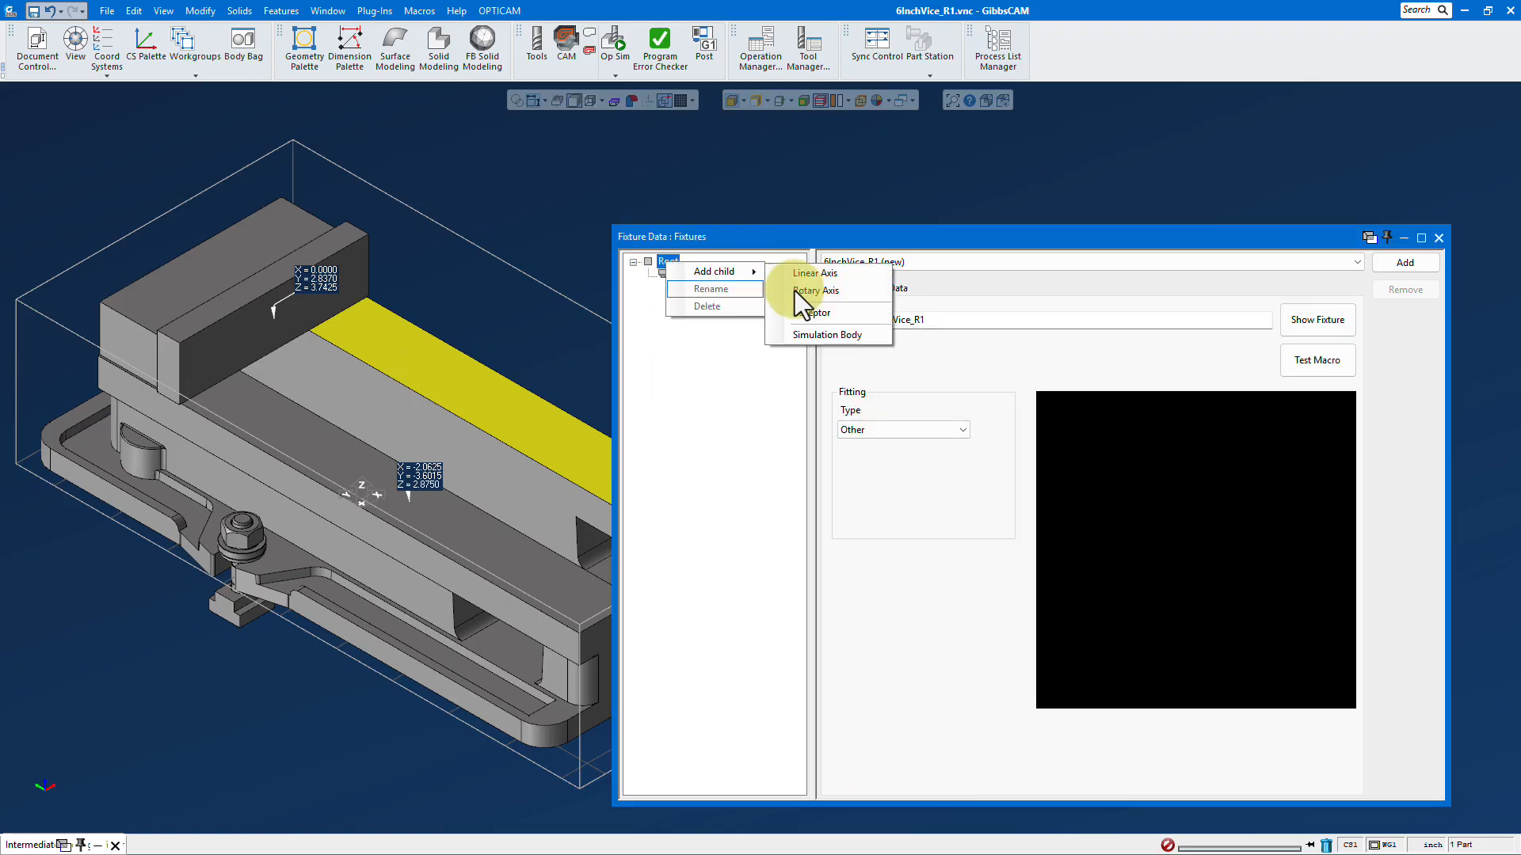
{"action": "left_click", "coordinate": [814, 336]}
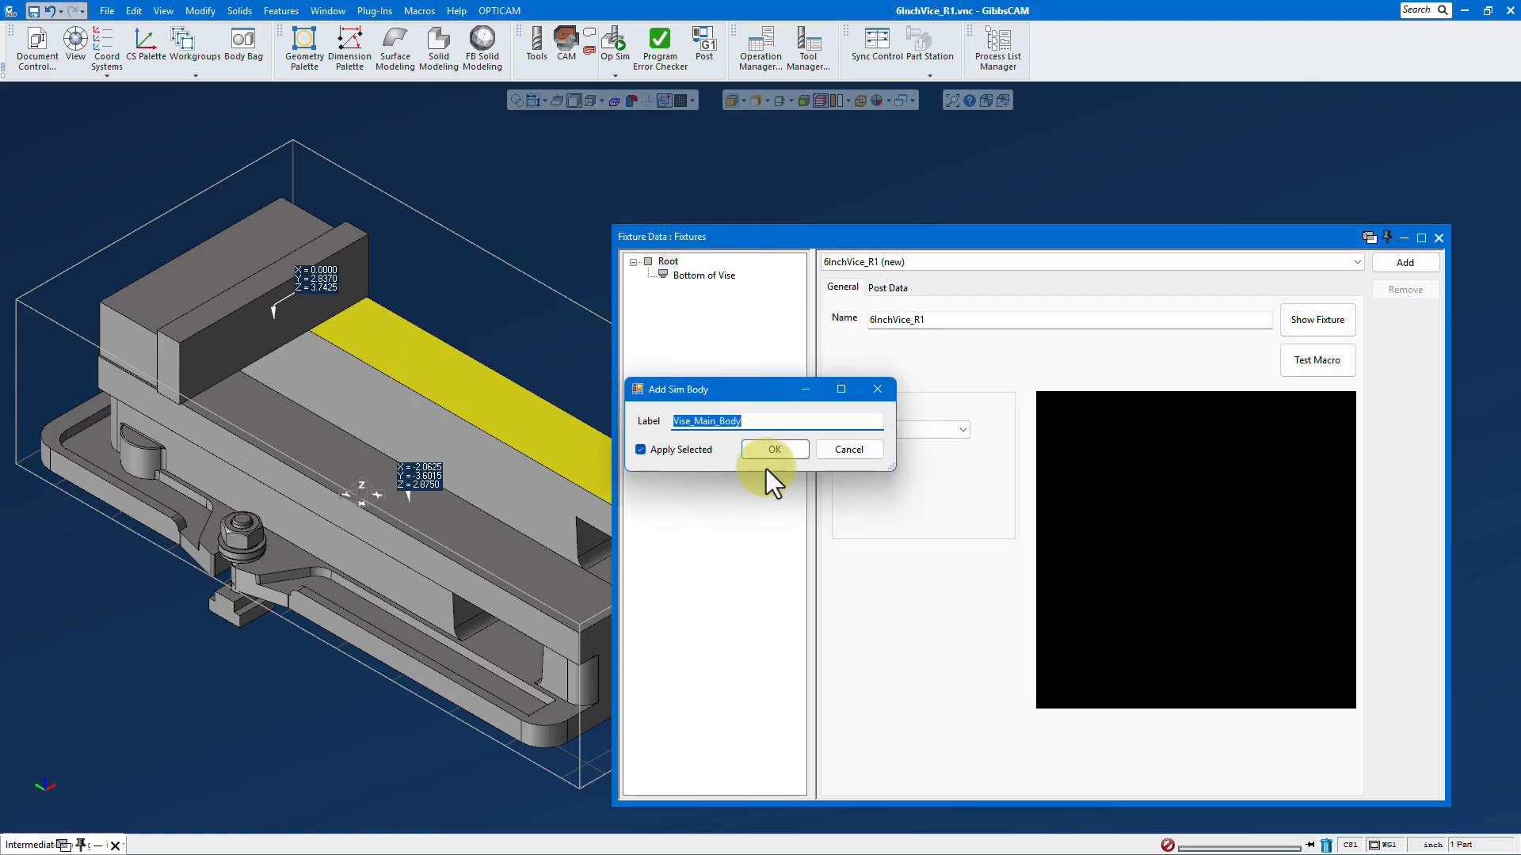
{"action": "left_click", "coordinate": [776, 451]}
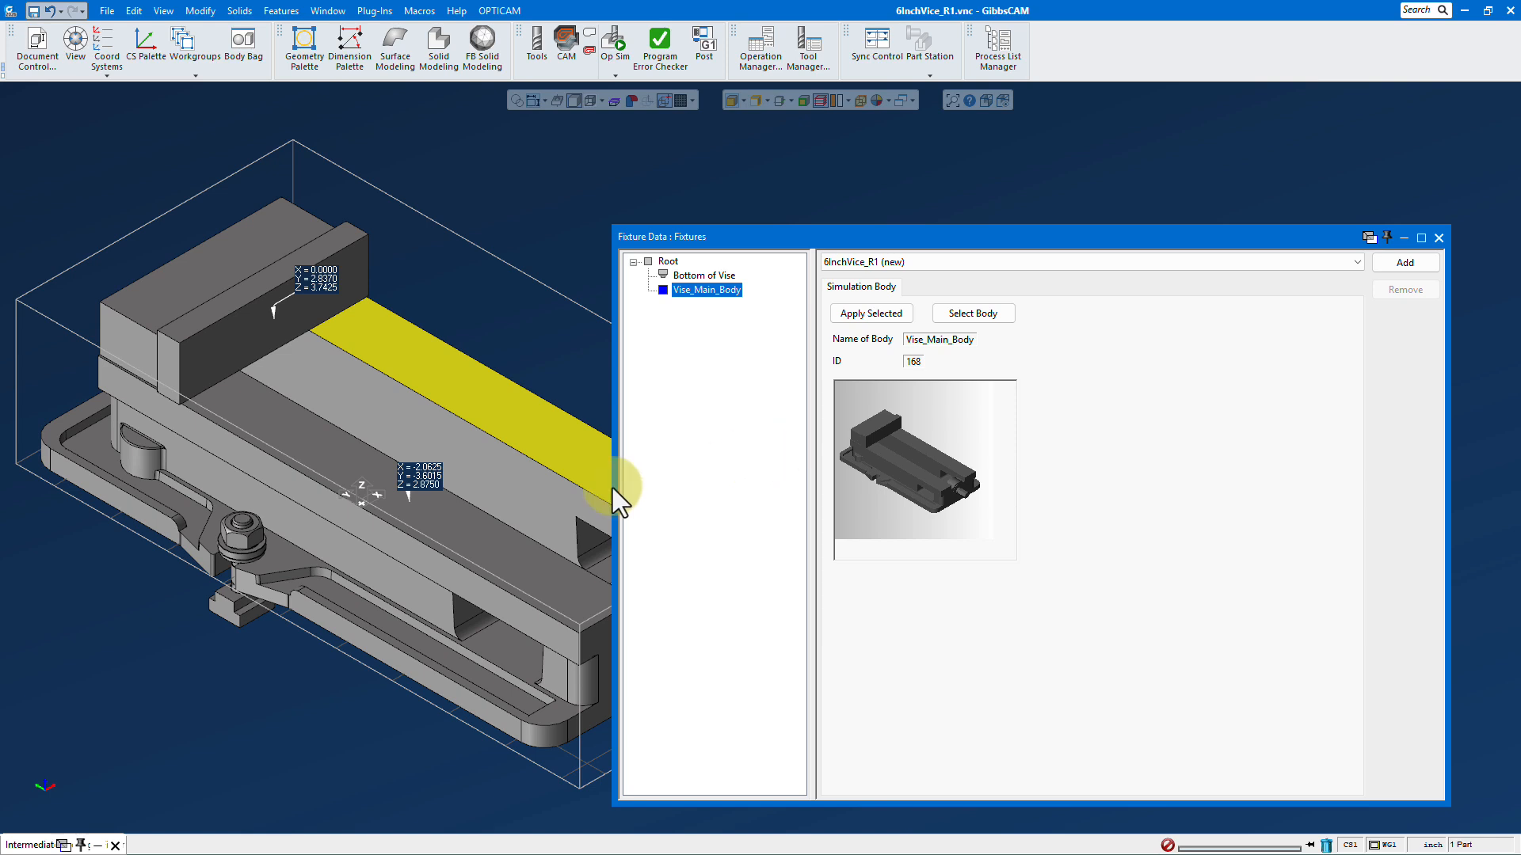
Add the clamping bolts under Root as a simulation body labelled Bolts, applying the selected body.
{"action": "left_click", "coordinate": [232, 539]}
{"action": "left_click", "coordinate": [673, 265]}
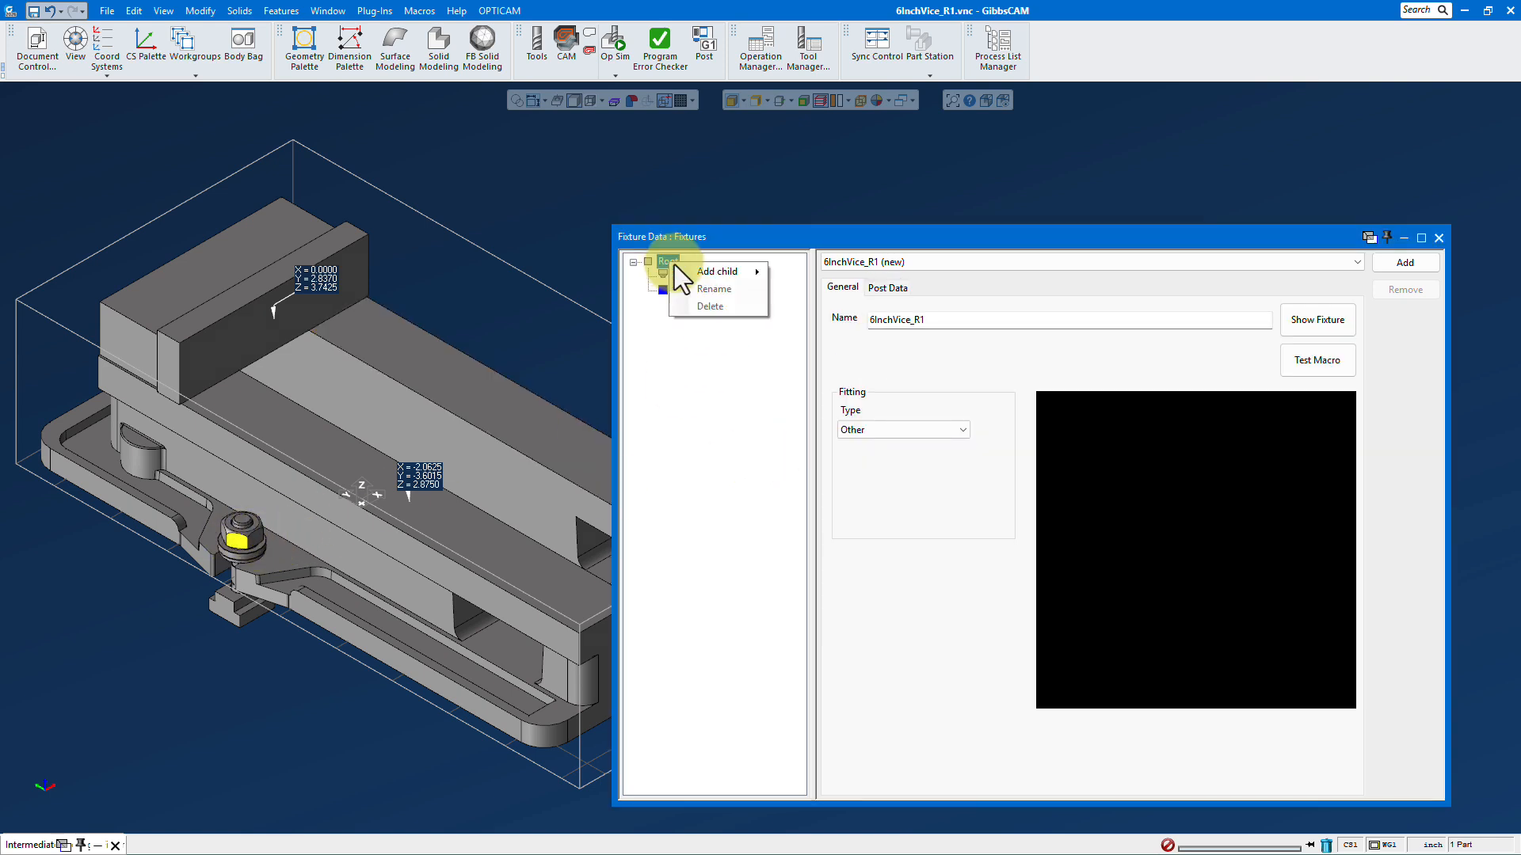
{"action": "right_click", "coordinate": [673, 264]}
{"action": "mouse_move", "coordinate": [735, 280]}
{"action": "left_click", "coordinate": [813, 330]}
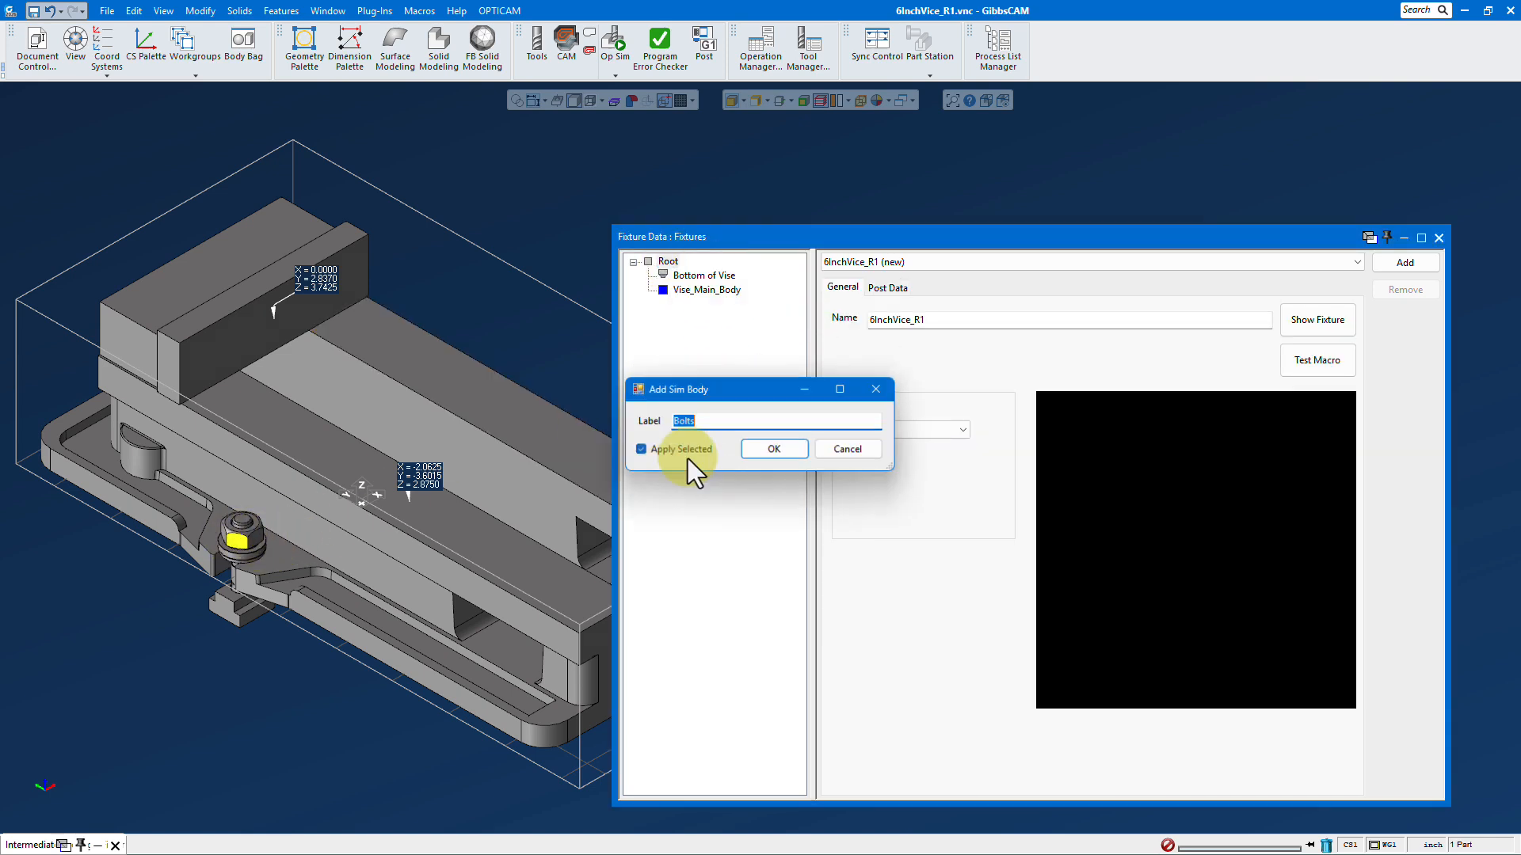
{"action": "left_click", "coordinate": [773, 450]}
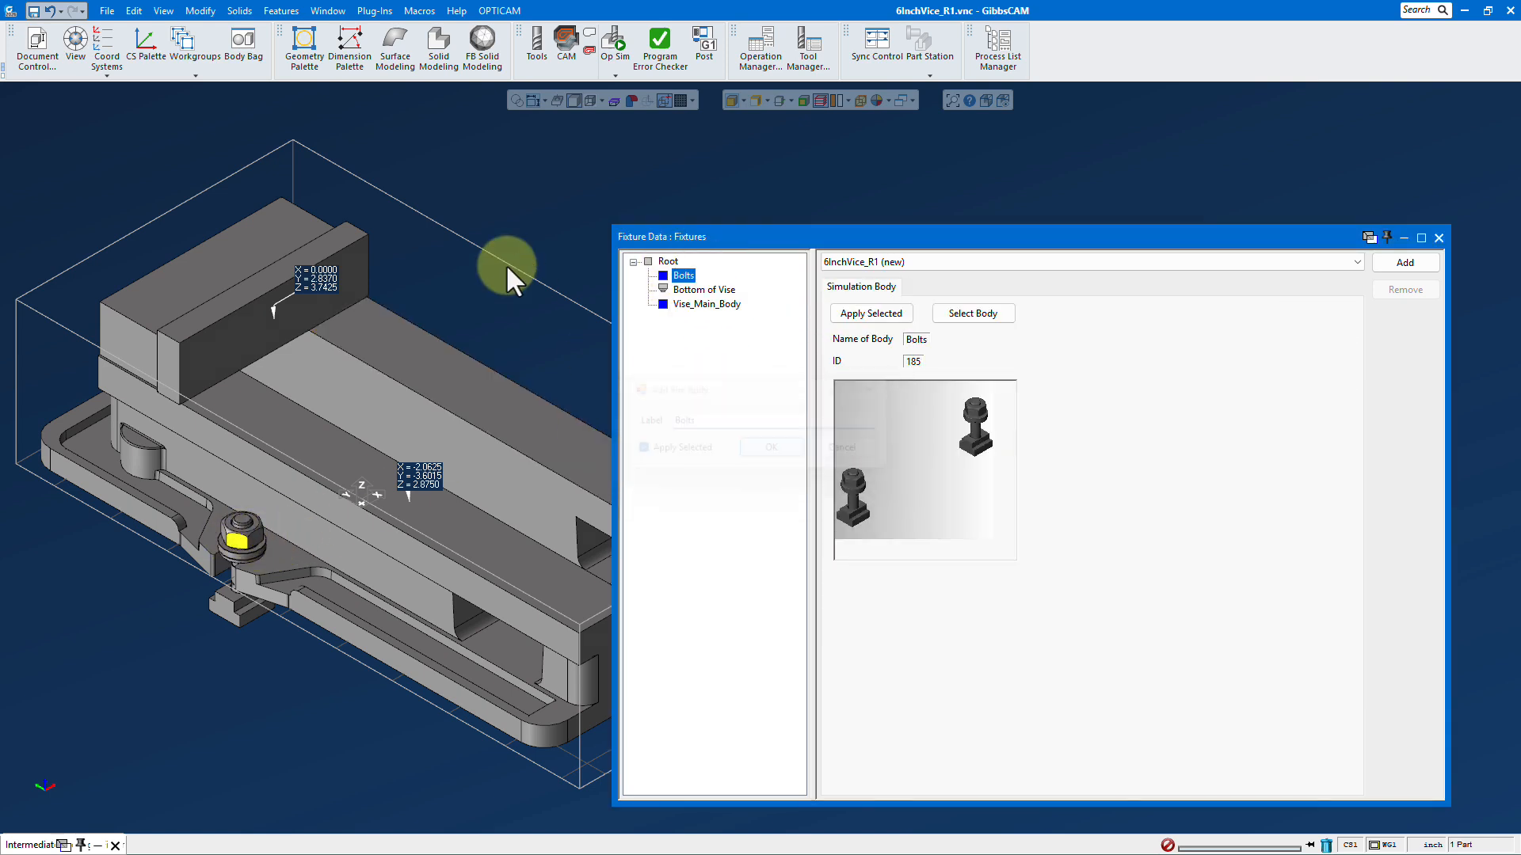
Preview the complete 6InchVice_R1 fixture and add it to the Fixtures library.
{"action": "left_click", "coordinate": [671, 261]}
{"action": "left_click", "coordinate": [1331, 325]}
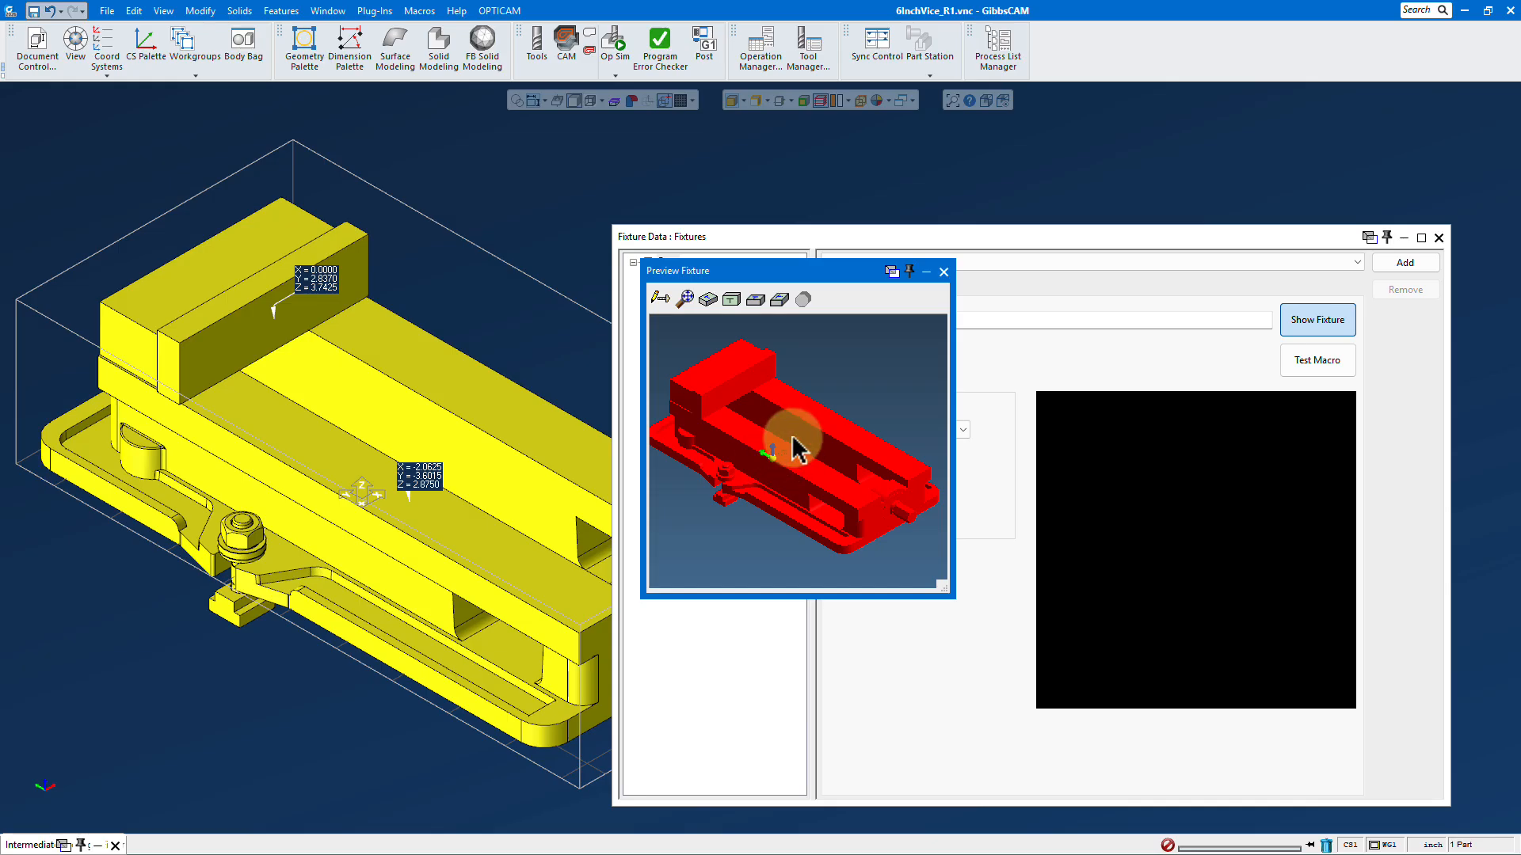
{"action": "left_click", "coordinate": [945, 272]}
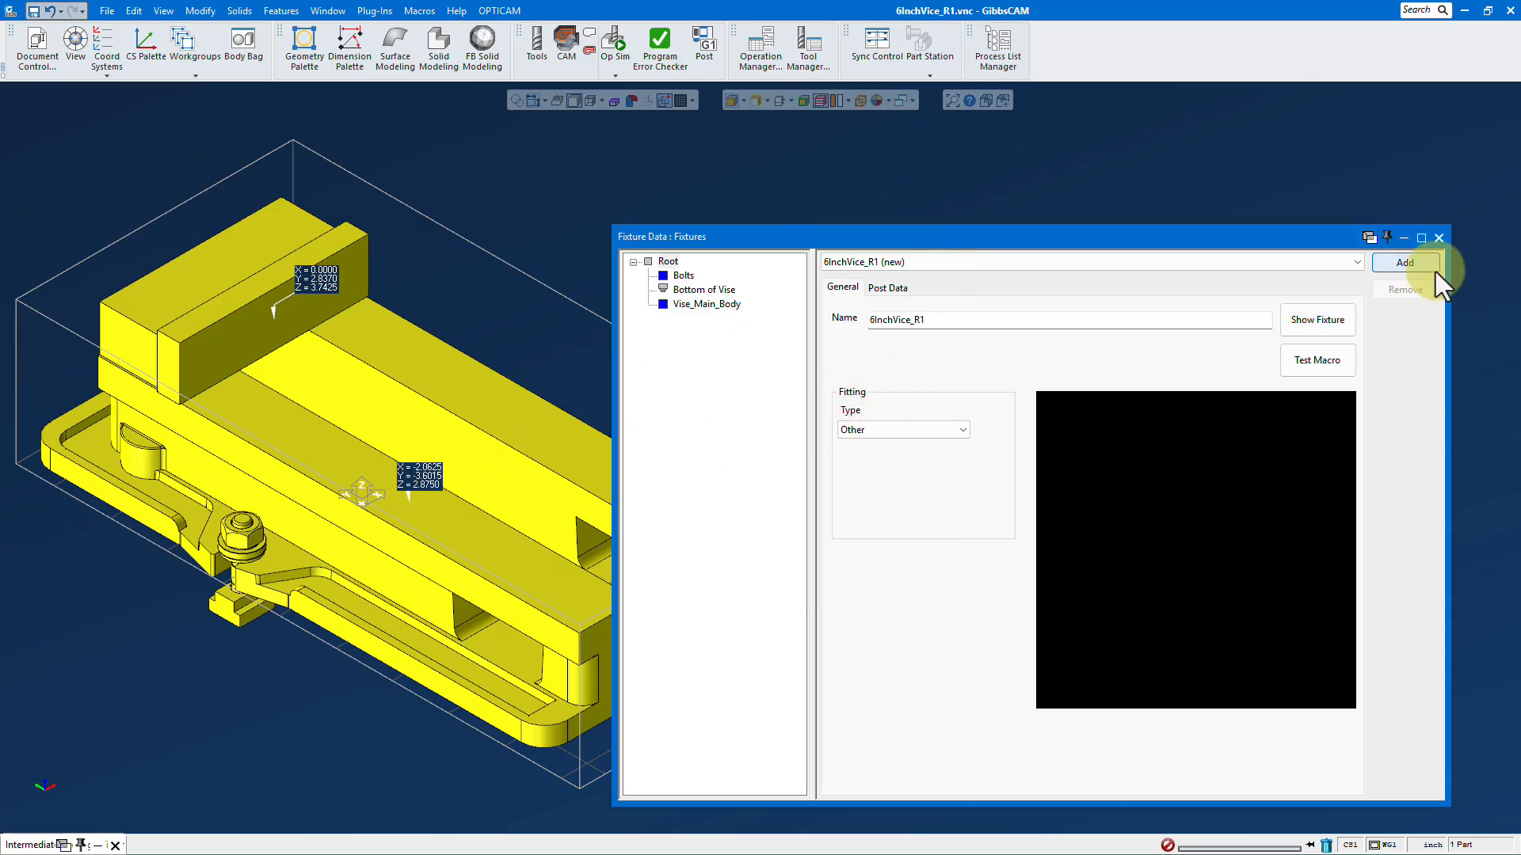
{"action": "left_click", "coordinate": [1406, 266]}
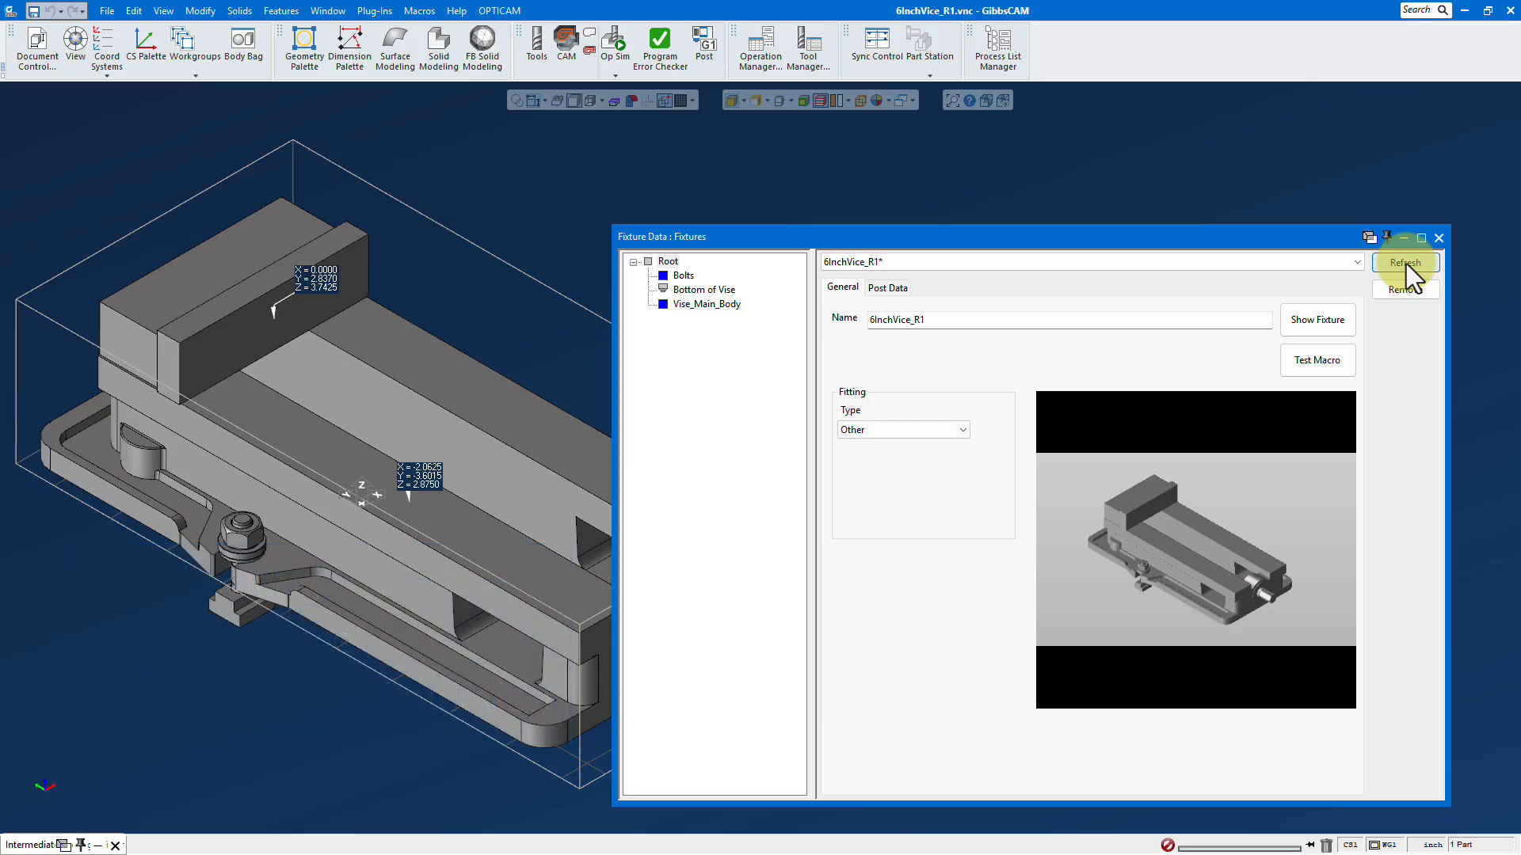
{"action": "left_click", "coordinate": [1438, 237]}
Open the recent part 6Inch ViceJaw_Manual.vnc without saving the changes to the vise part.
{"action": "left_click", "coordinate": [104, 12]}
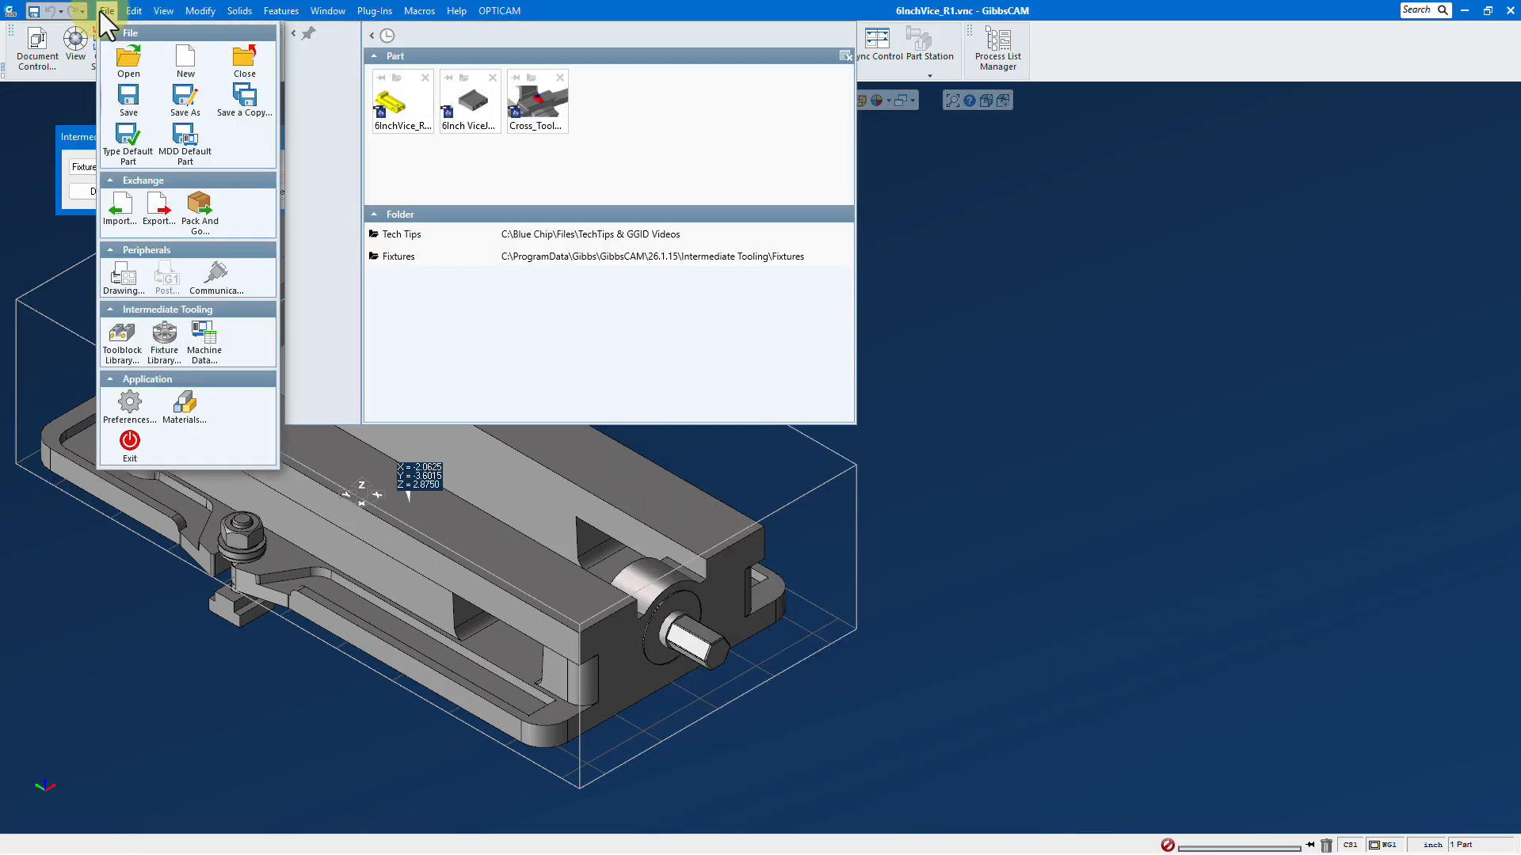
{"action": "left_click", "coordinate": [474, 101]}
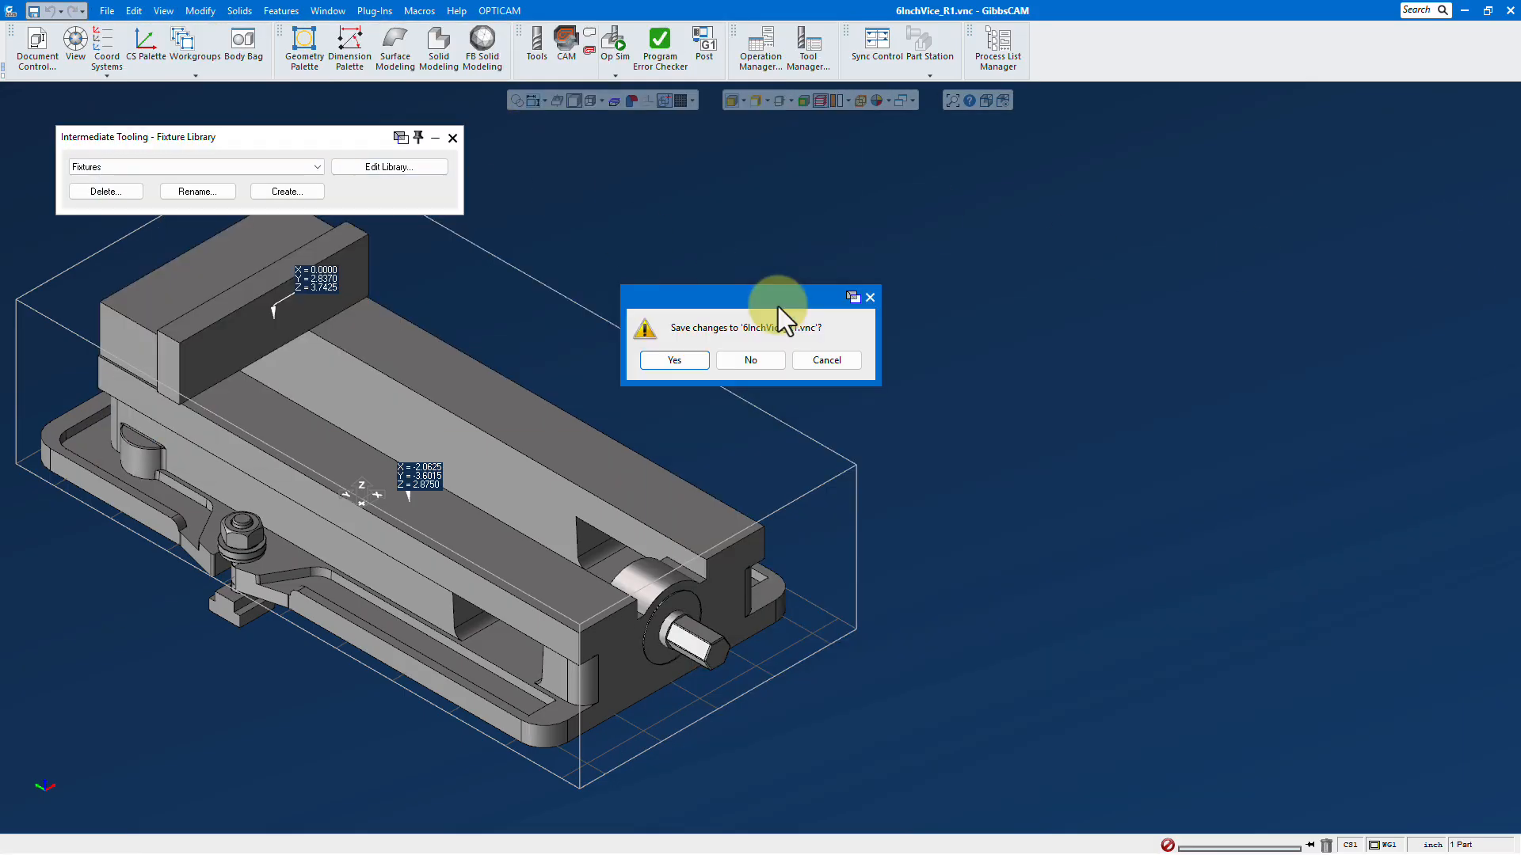
{"action": "left_click", "coordinate": [758, 366]}
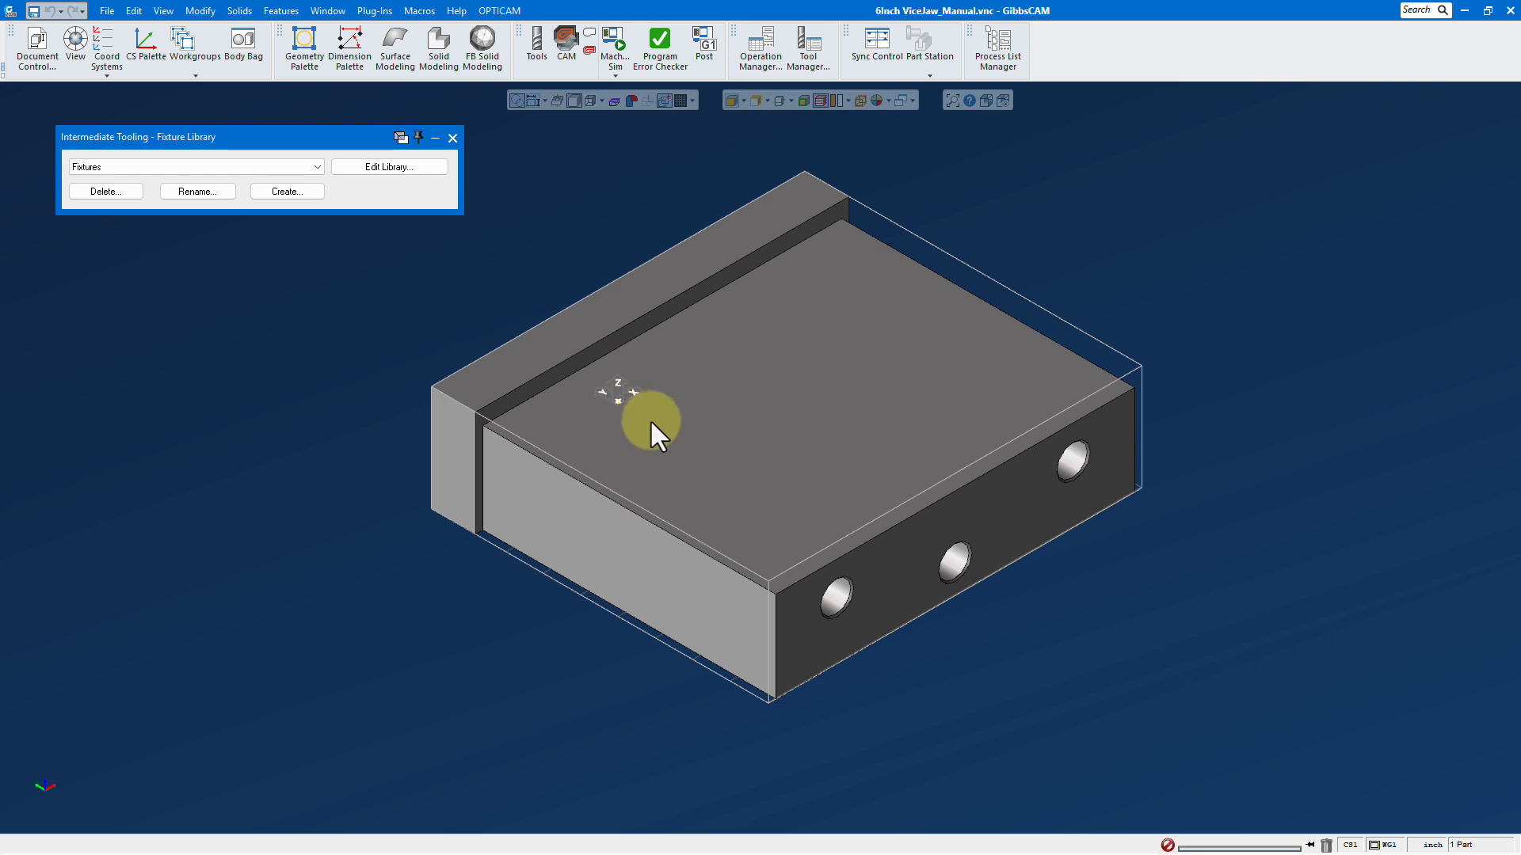
Check the jaw part's origin in the top and isometric views and open the Fixtures library for editing.
{"action": "left_click", "coordinate": [32, 759]}
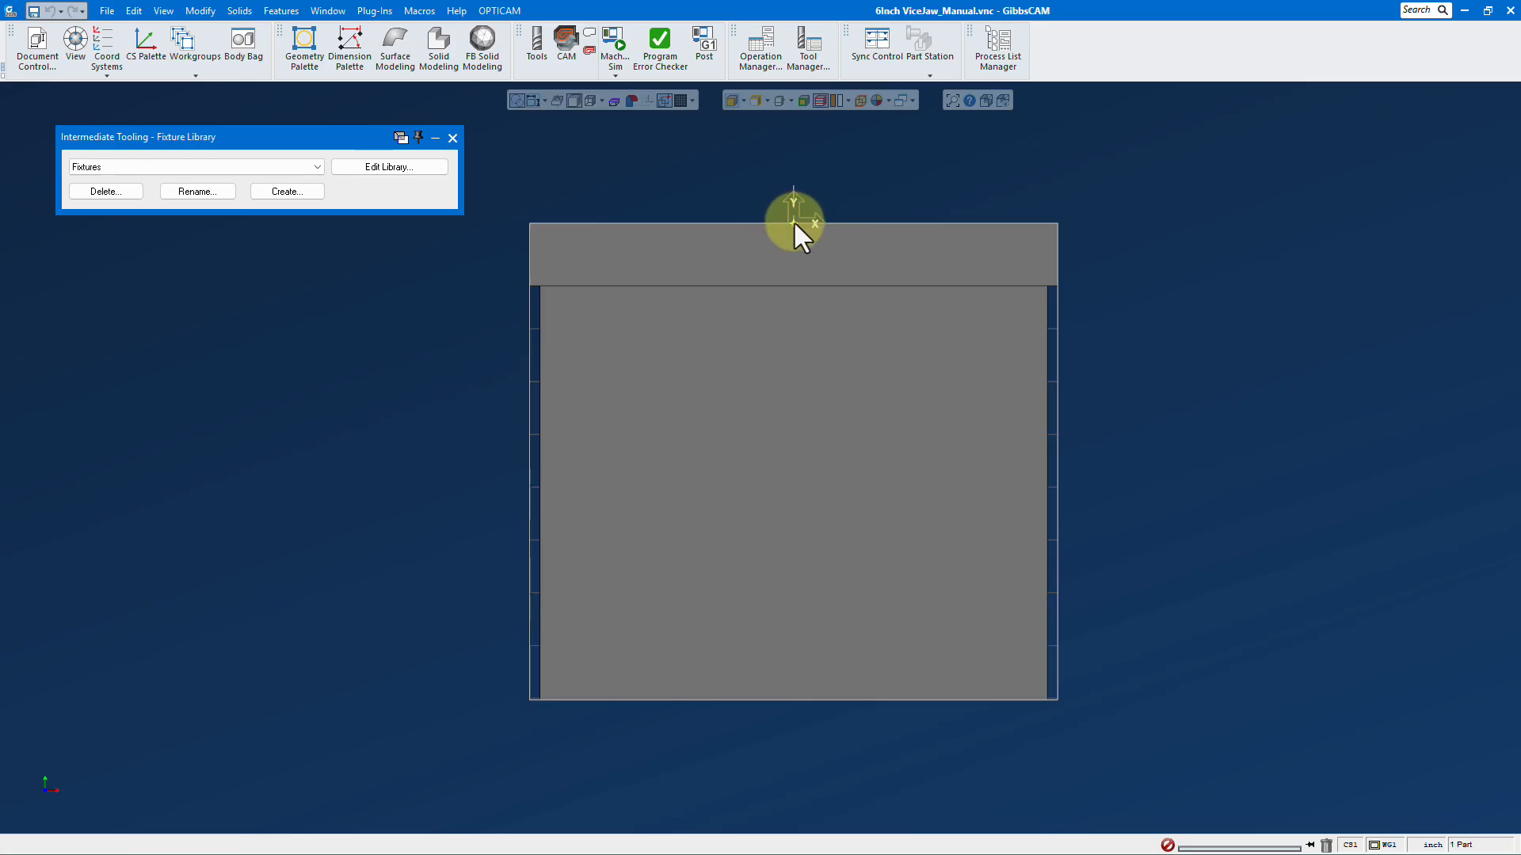
{"action": "left_click", "coordinate": [59, 819]}
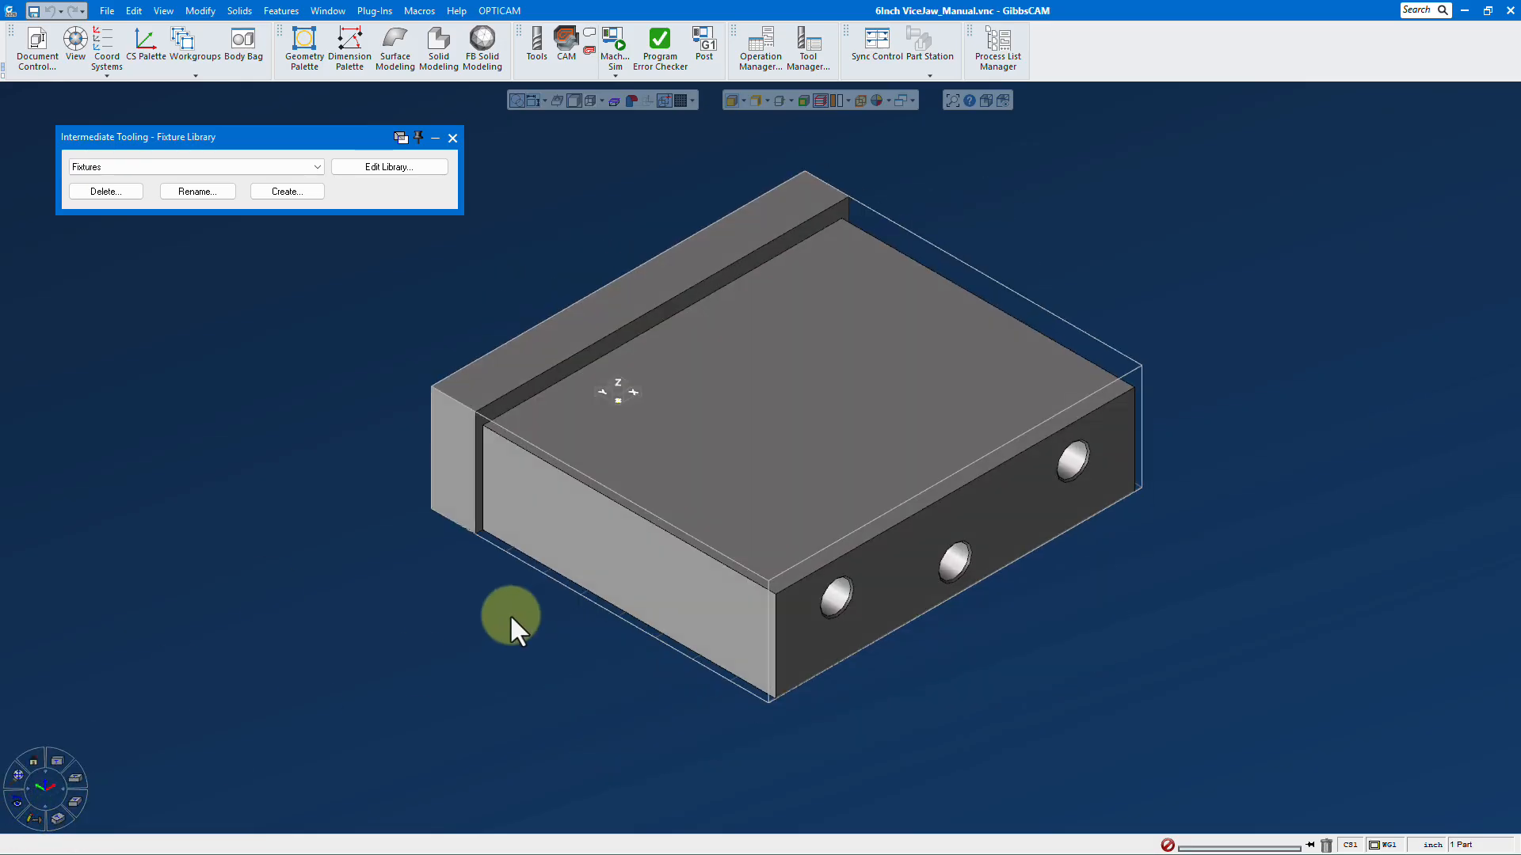
{"action": "middle_click_drag", "start_coordinate": [785, 241], "coordinate": [861, 393]}
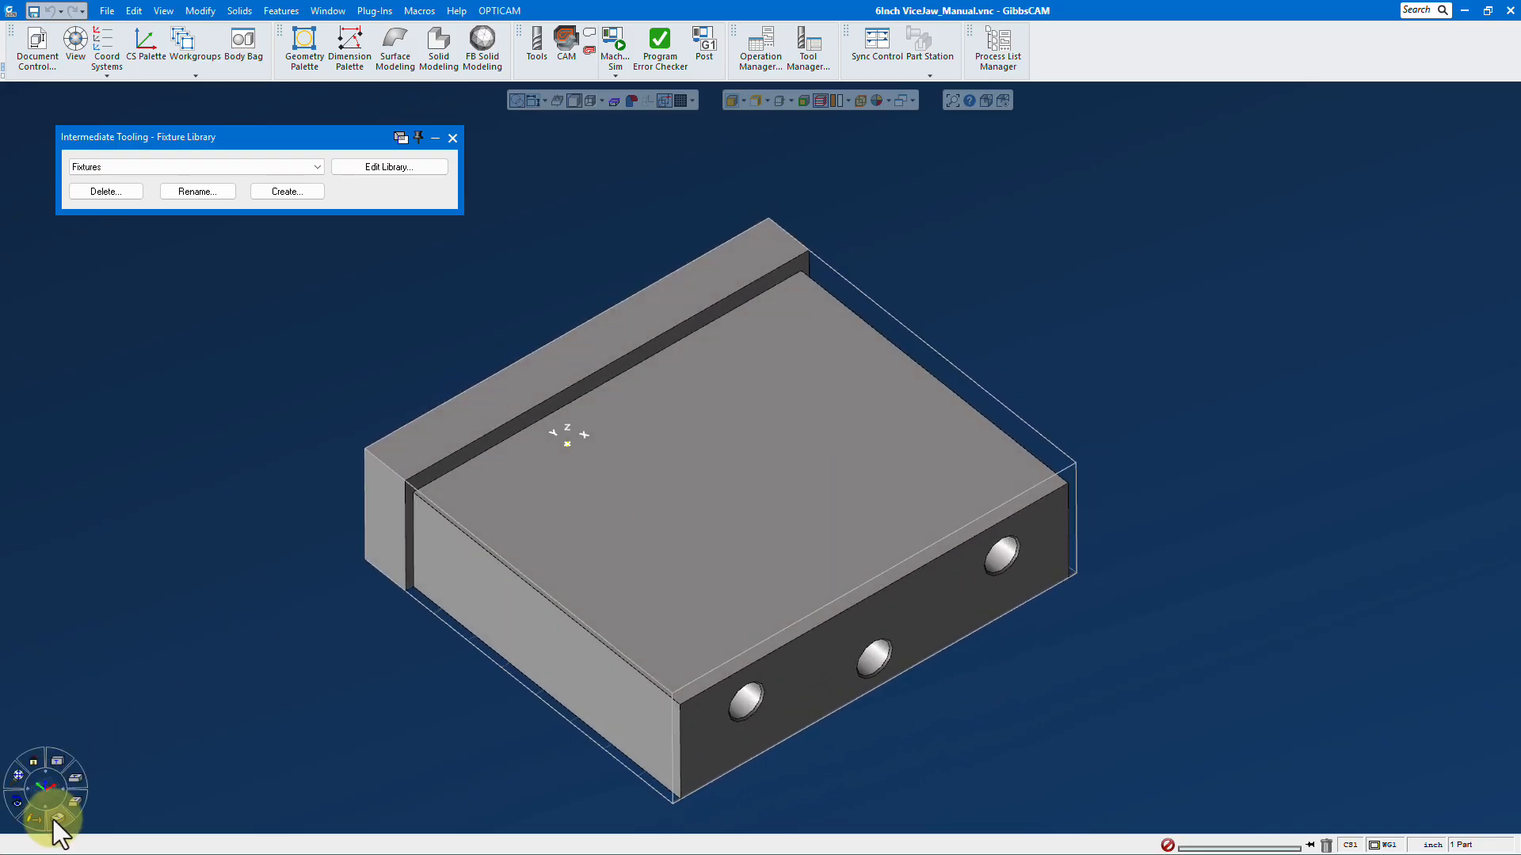
{"action": "left_click", "coordinate": [54, 820]}
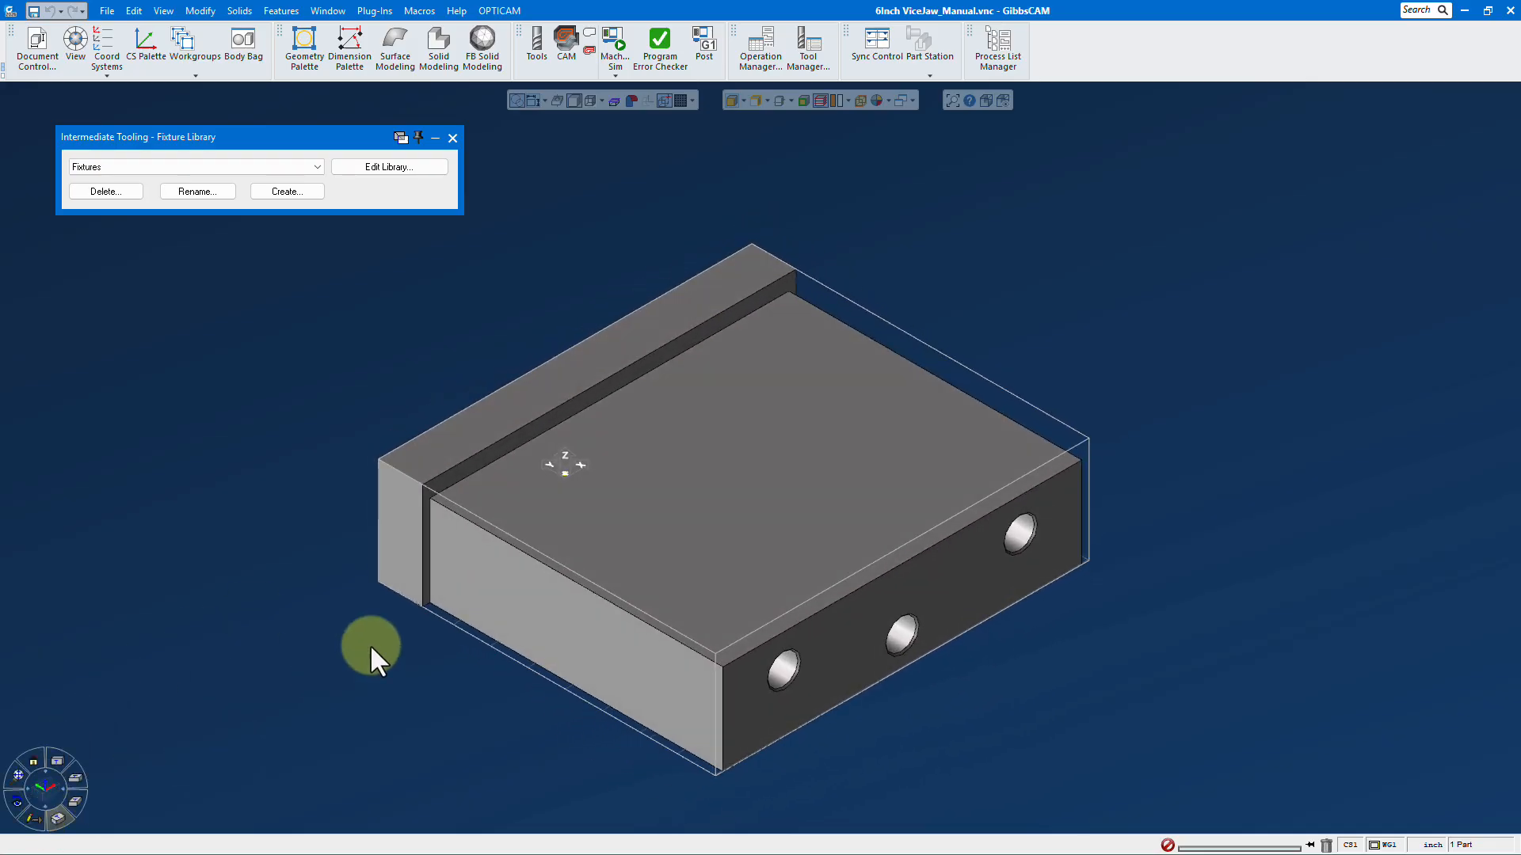
{"action": "left_click", "coordinate": [387, 167]}
{"action": "scroll", "coordinate": [64, 373], "scroll_direction": "down", "scroll_amount": 3}
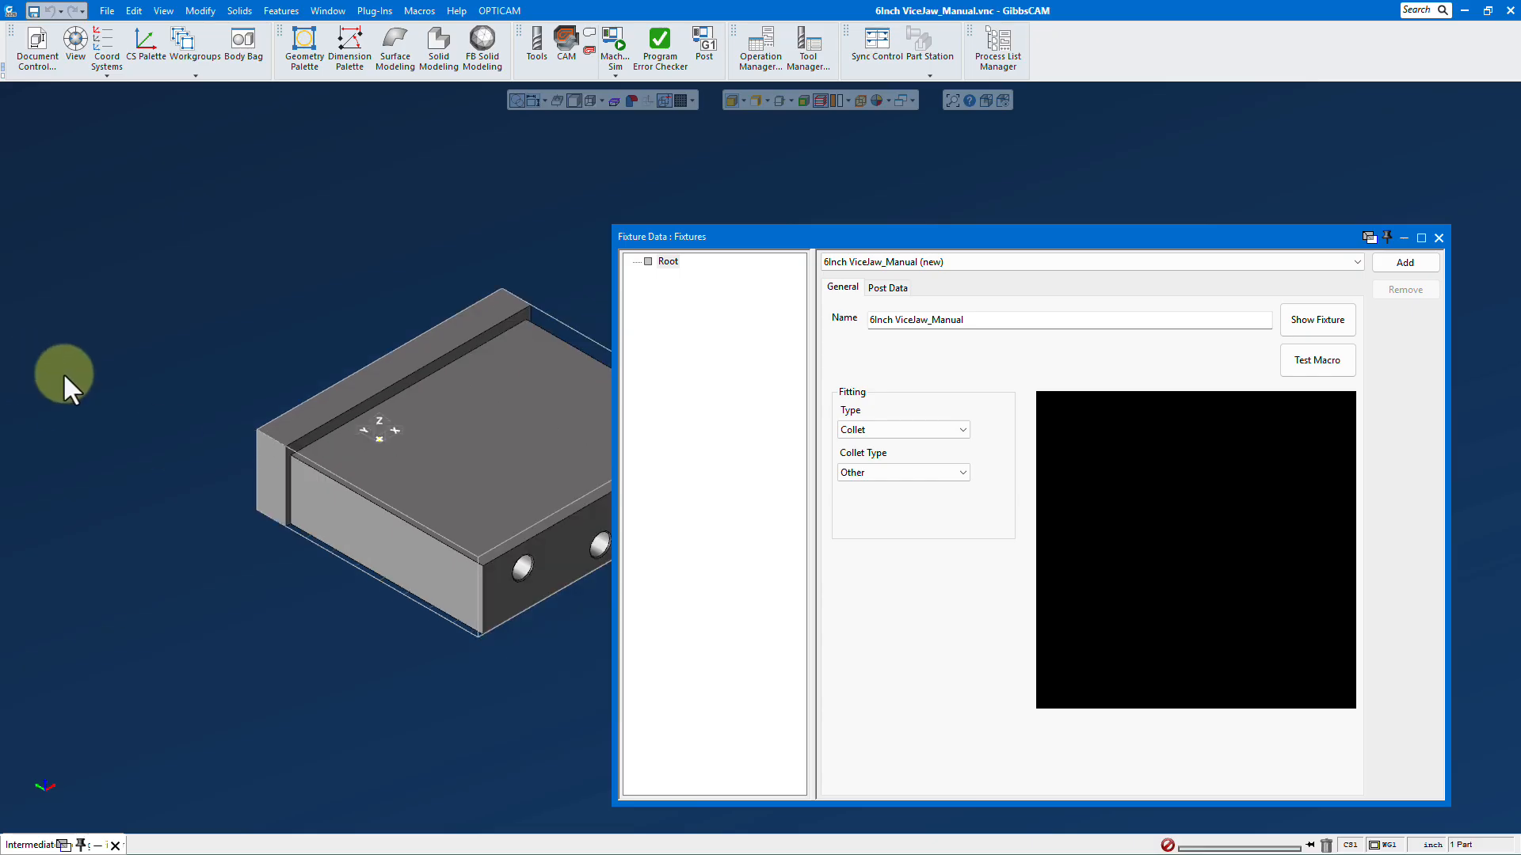
{"action": "scroll", "coordinate": [296, 407], "scroll_direction": "up", "scroll_amount": 1}
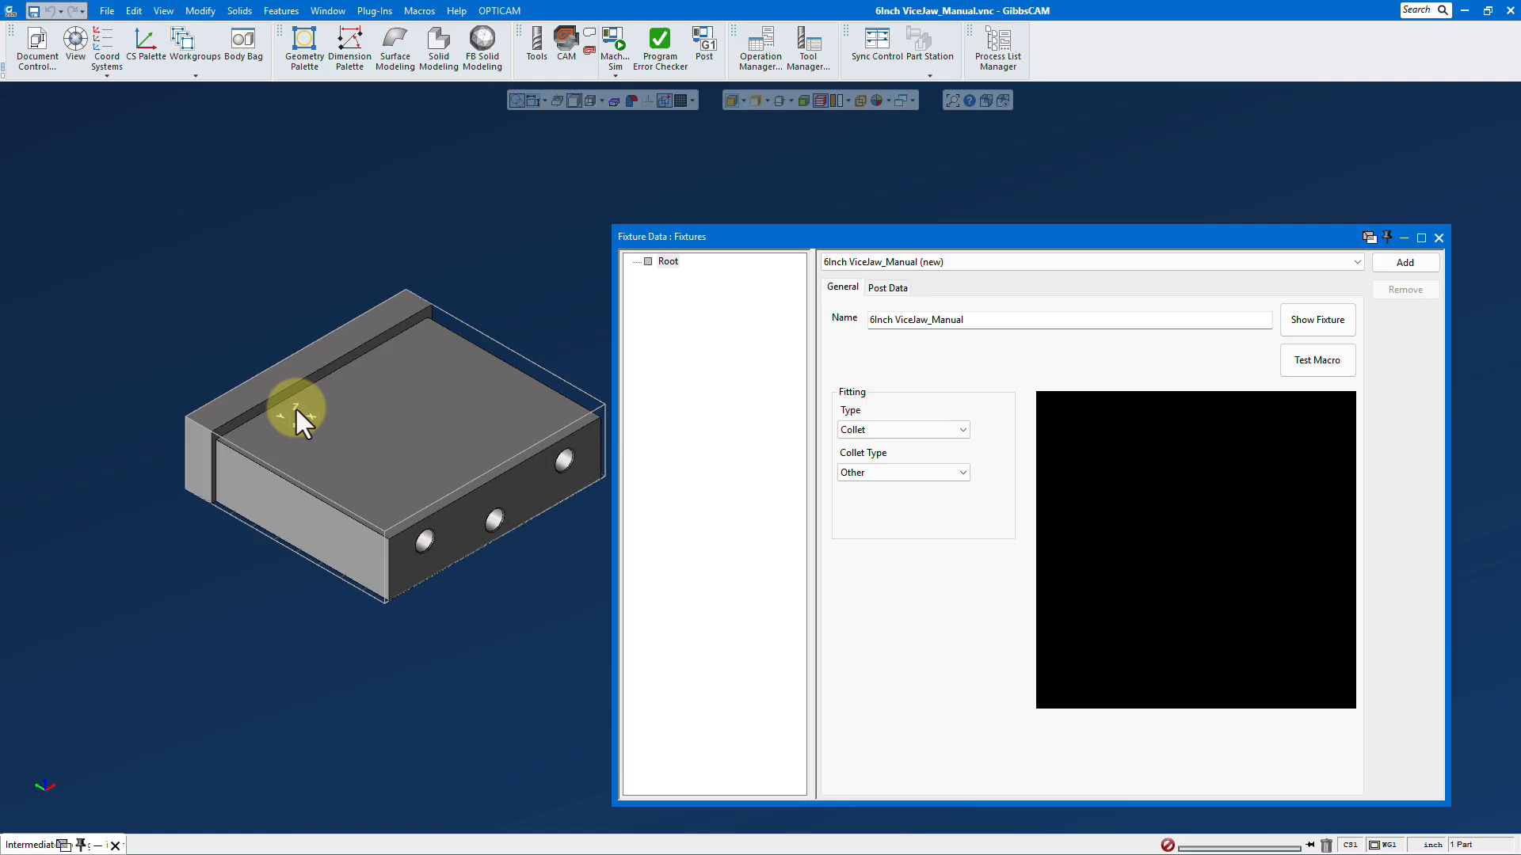
Add the jaw body under Root as a simulation body labelled Vise_Moving_Jaw, applying the selected body.
{"action": "left_click", "coordinate": [525, 383]}
{"action": "right_click", "coordinate": [663, 263]}
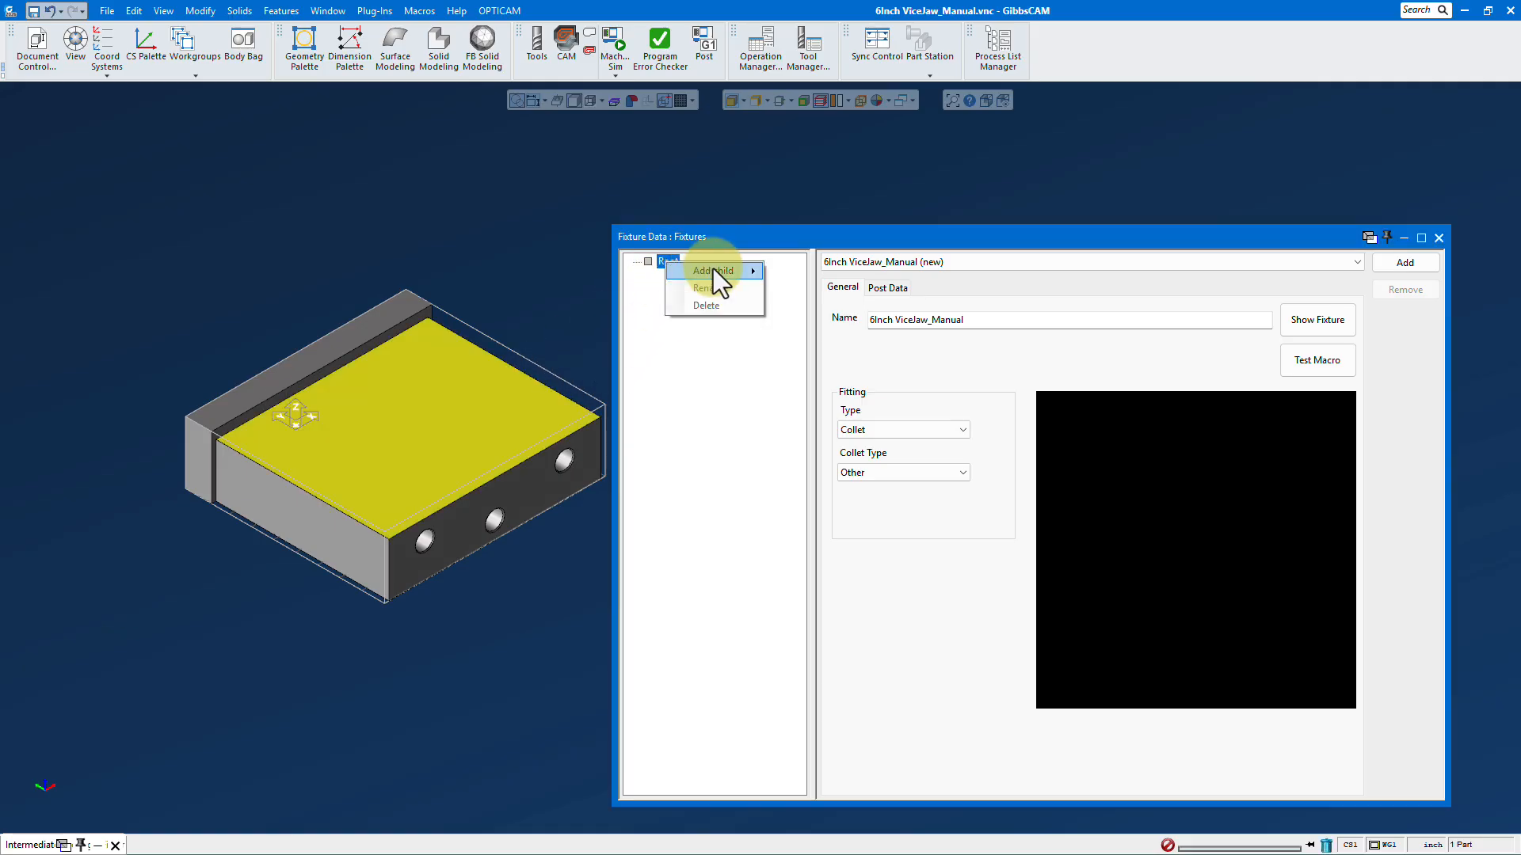
{"action": "mouse_move", "coordinate": [713, 270]}
{"action": "left_click", "coordinate": [811, 334]}
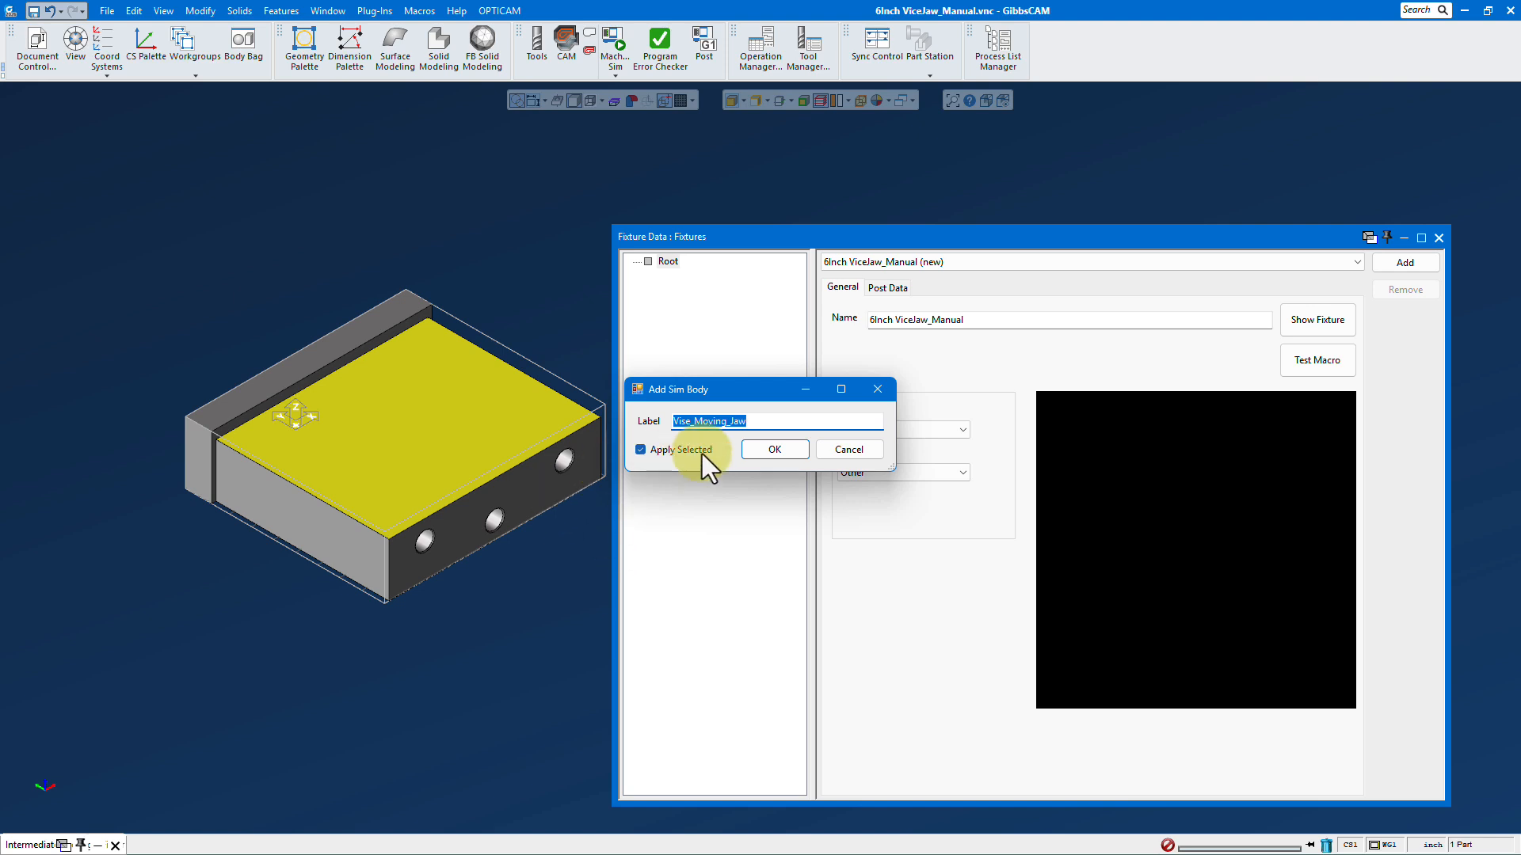
{"action": "left_click", "coordinate": [778, 448]}
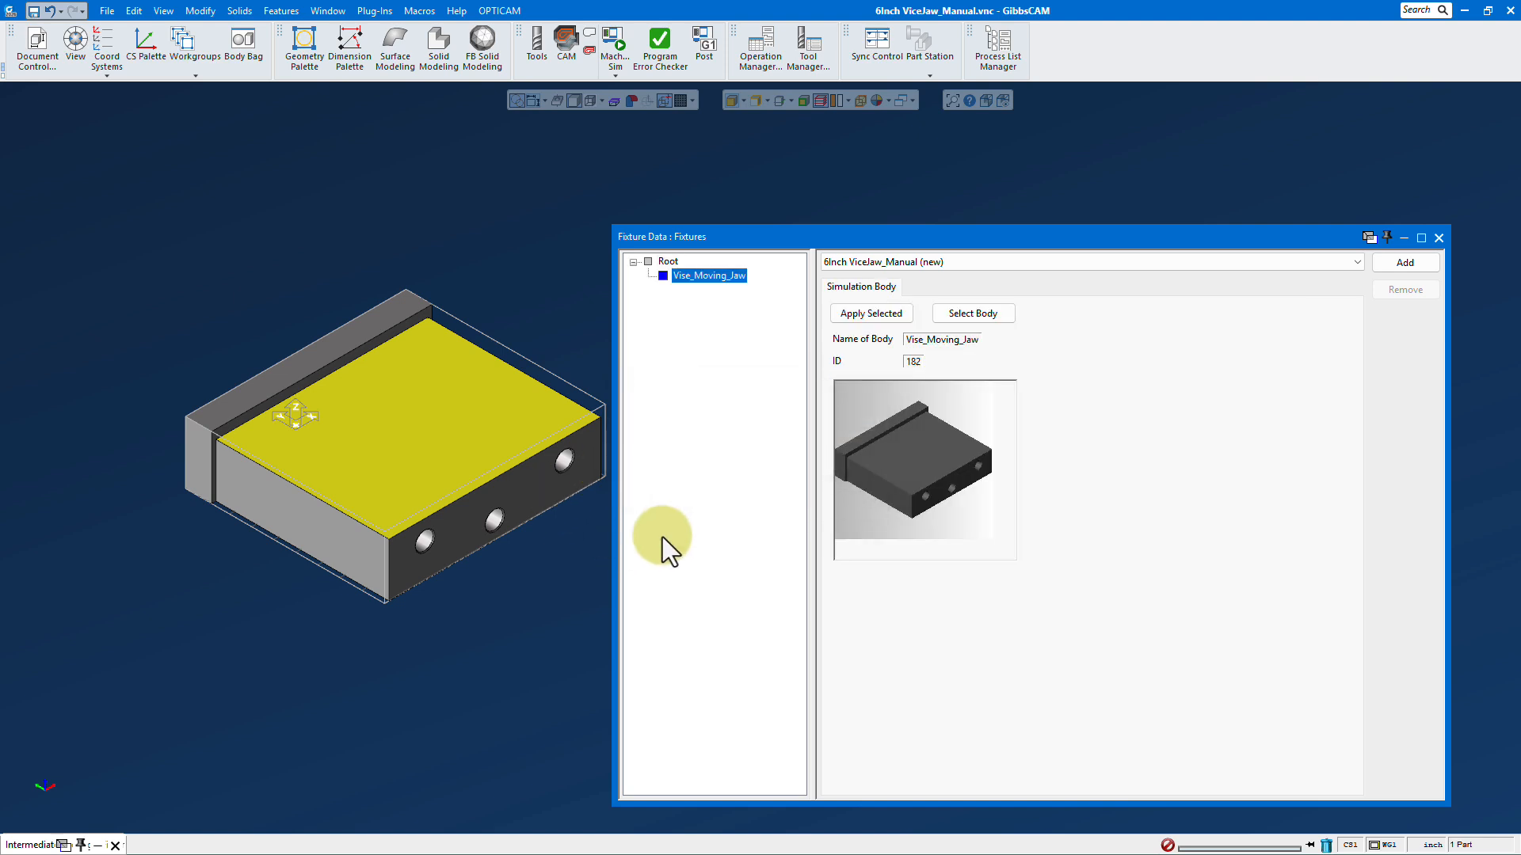
Add the 6Inch ViceJaw_Manual fixture to the Fixtures library and close the fixture data.
{"action": "left_click", "coordinate": [1397, 270]}
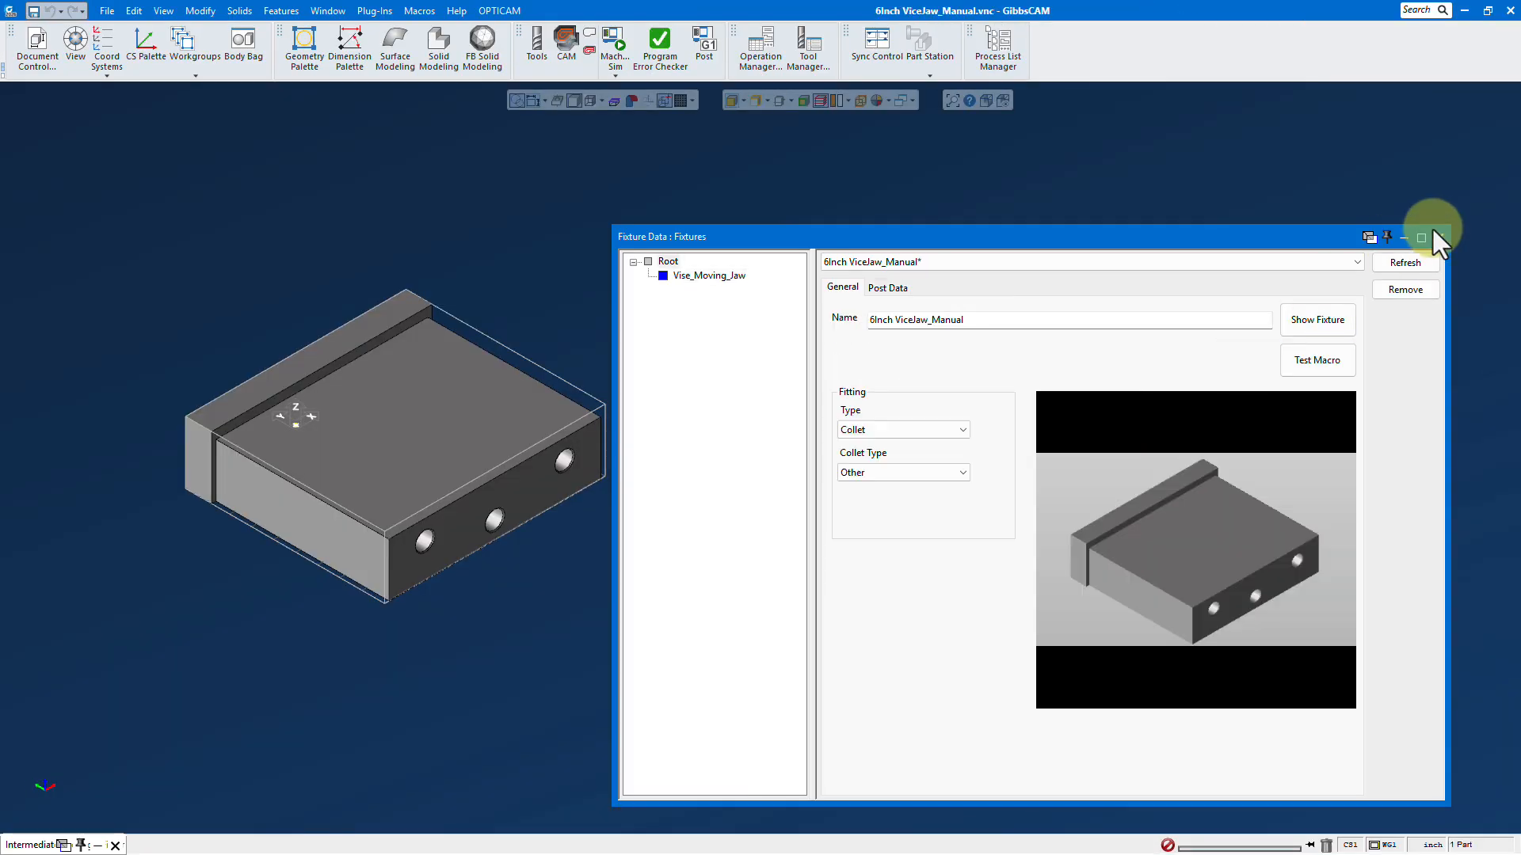
{"action": "left_click", "coordinate": [1438, 236]}
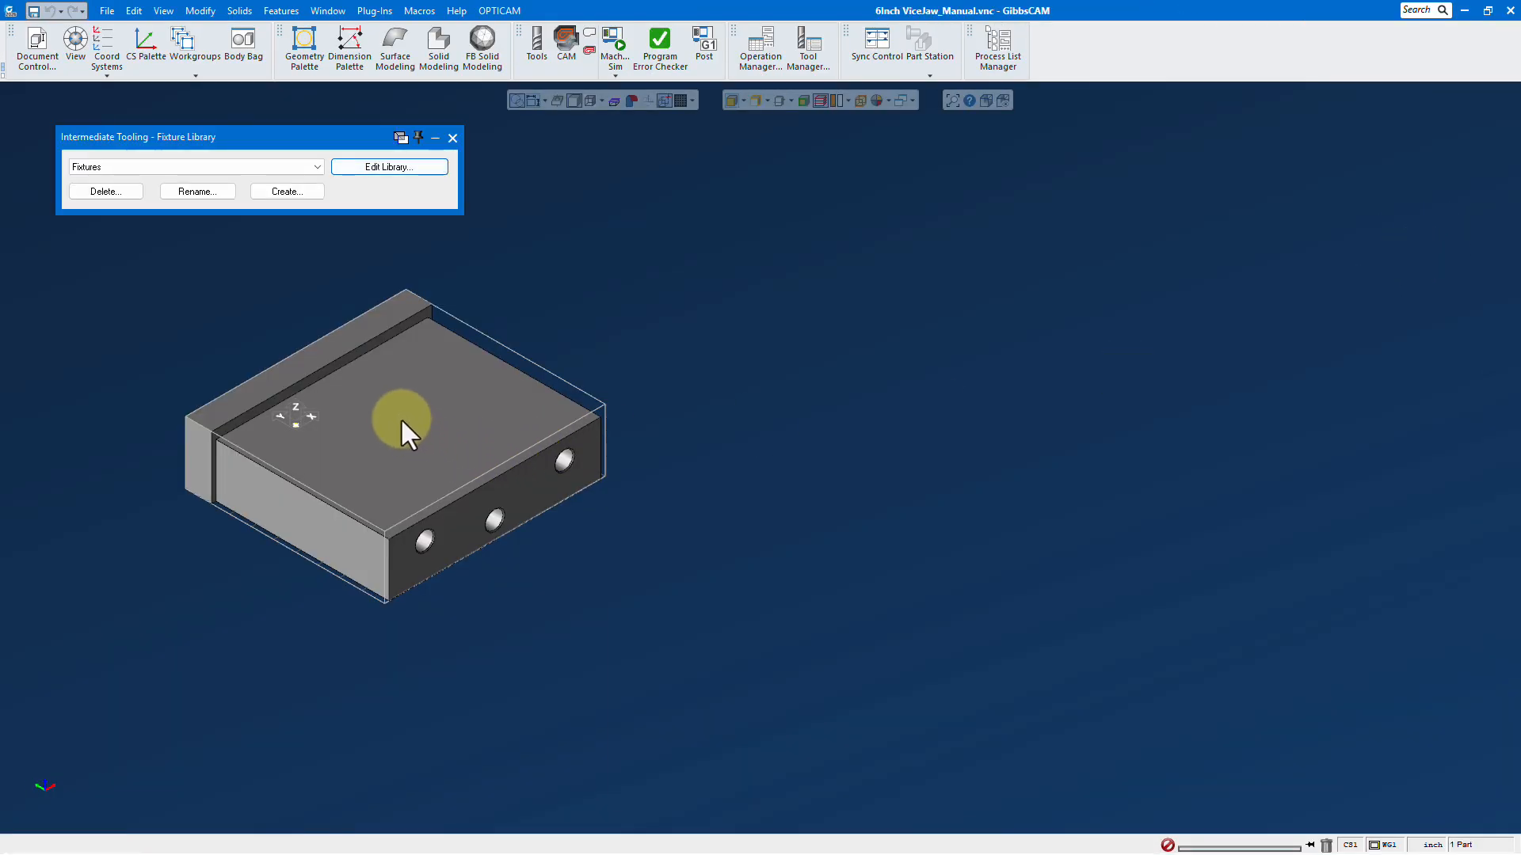
{"action": "middle_click_drag", "start_coordinate": [401, 420], "coordinate": [690, 395]}
{"action": "scroll", "coordinate": [691, 392], "scroll_direction": "up", "scroll_amount": 2}
{"action": "scroll", "coordinate": [694, 392], "scroll_direction": "up", "scroll_amount": 1}
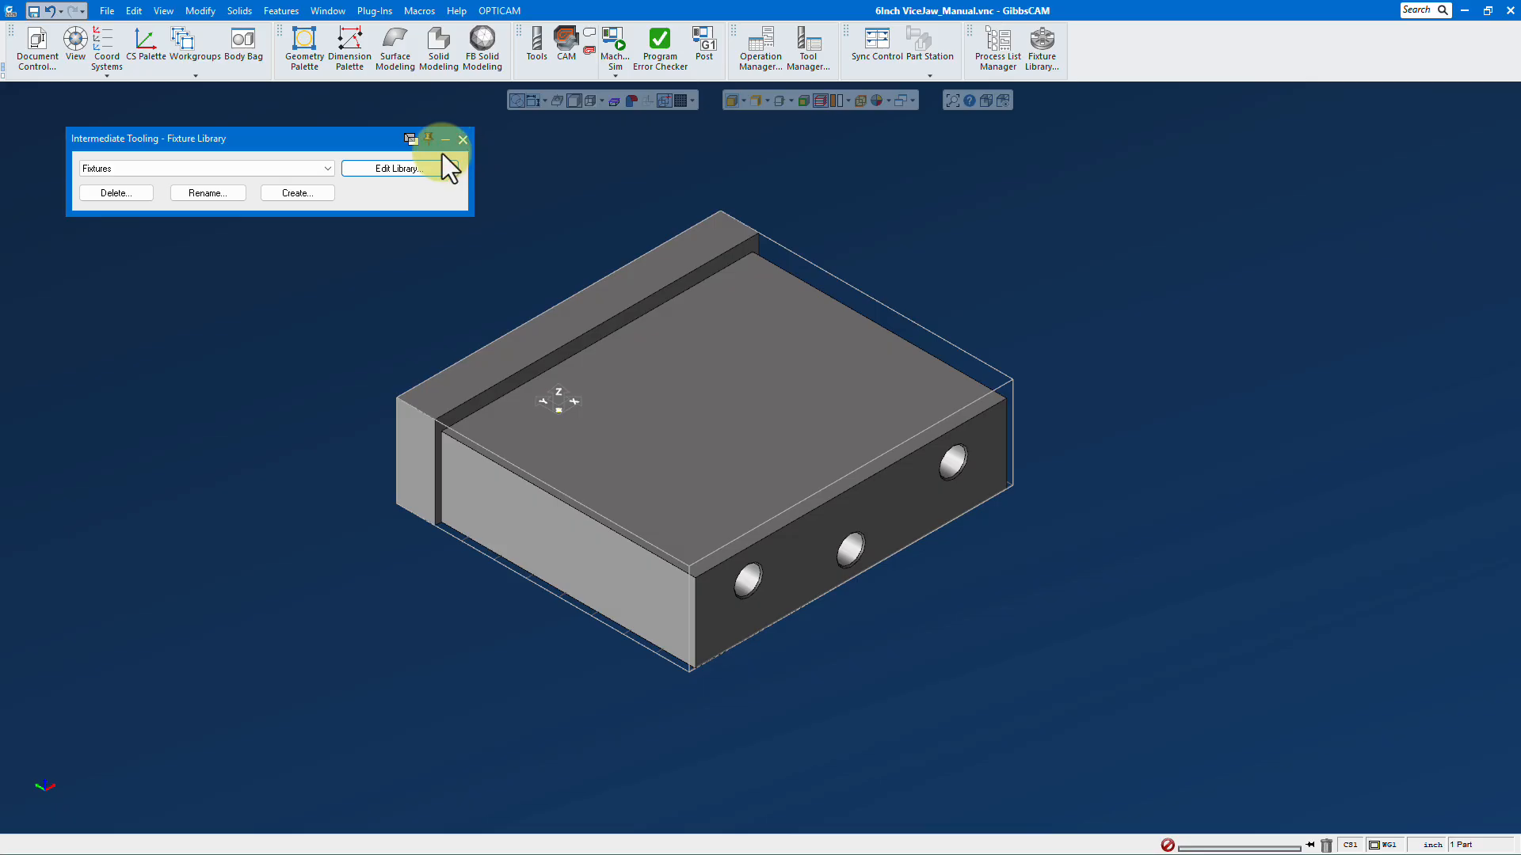
Open the 5AxisVise - Open along X library for editing and view its RL96A-411 fixture.
{"action": "left_click", "coordinate": [326, 168]}
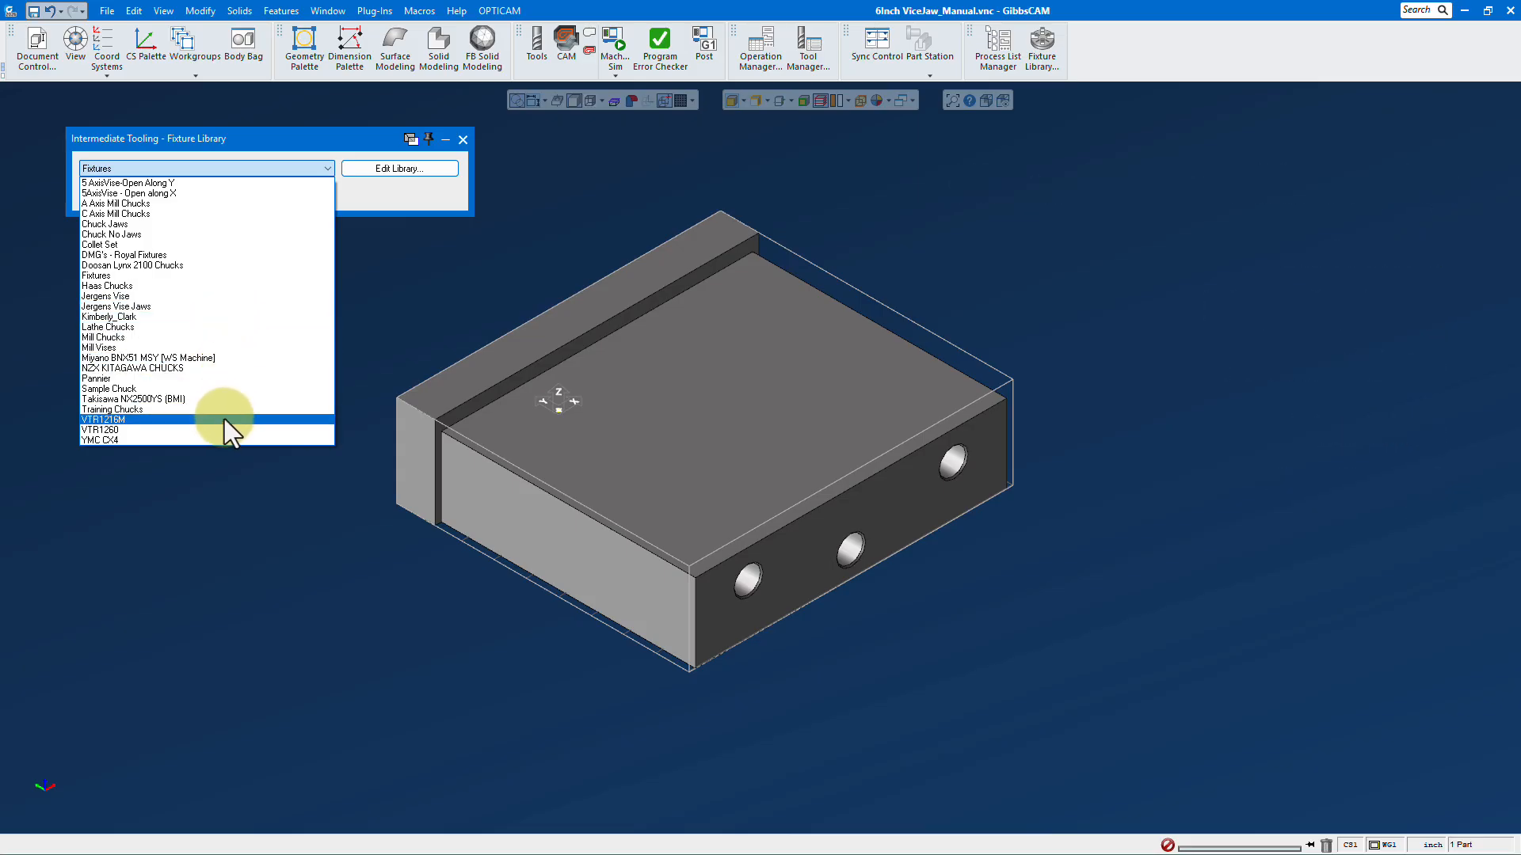
{"action": "left_click", "coordinate": [255, 194]}
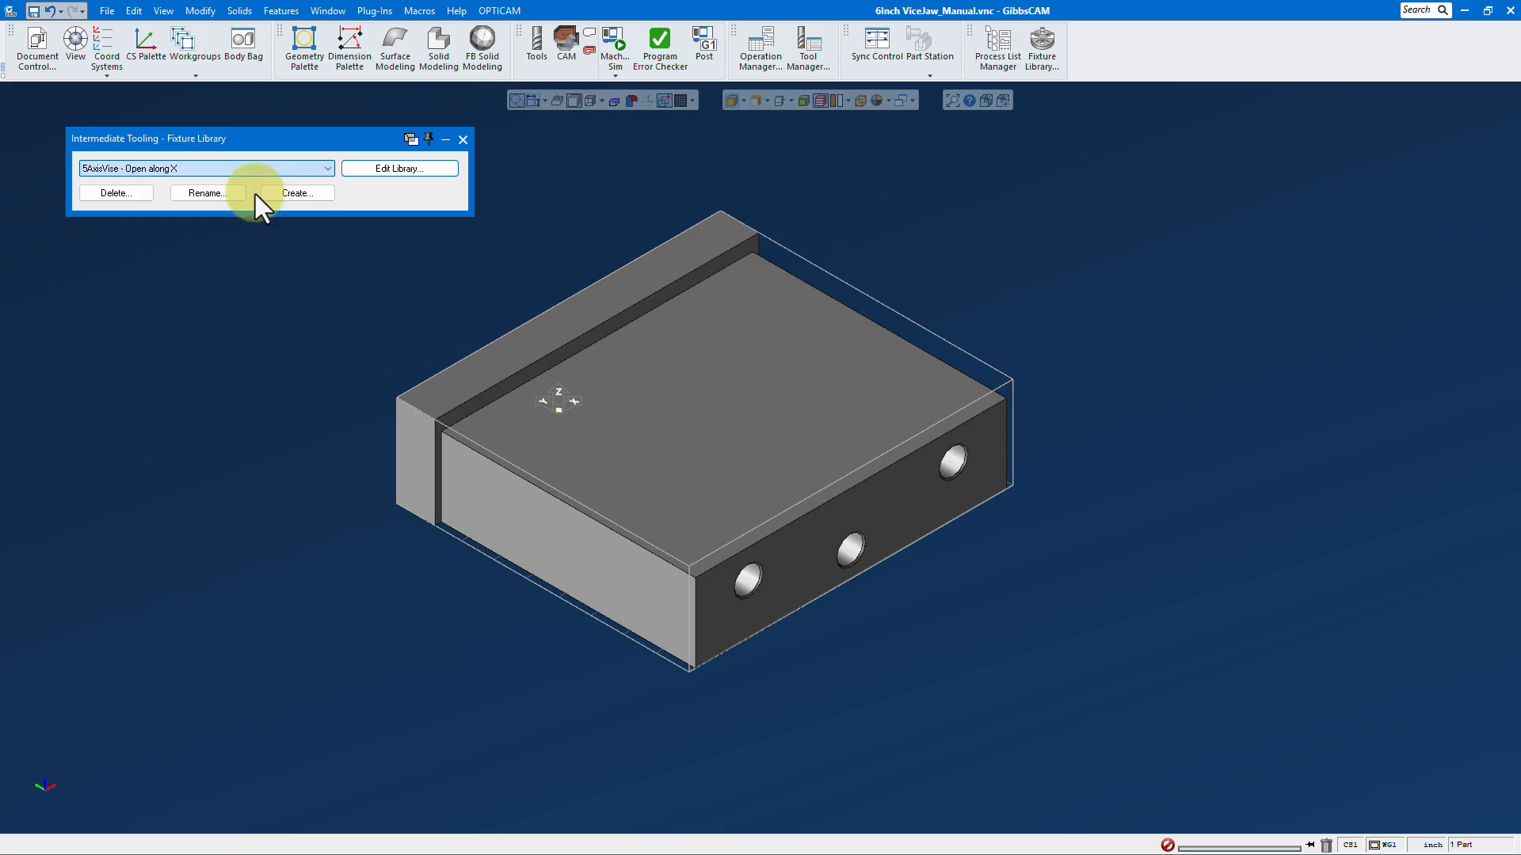
{"action": "left_click", "coordinate": [397, 169]}
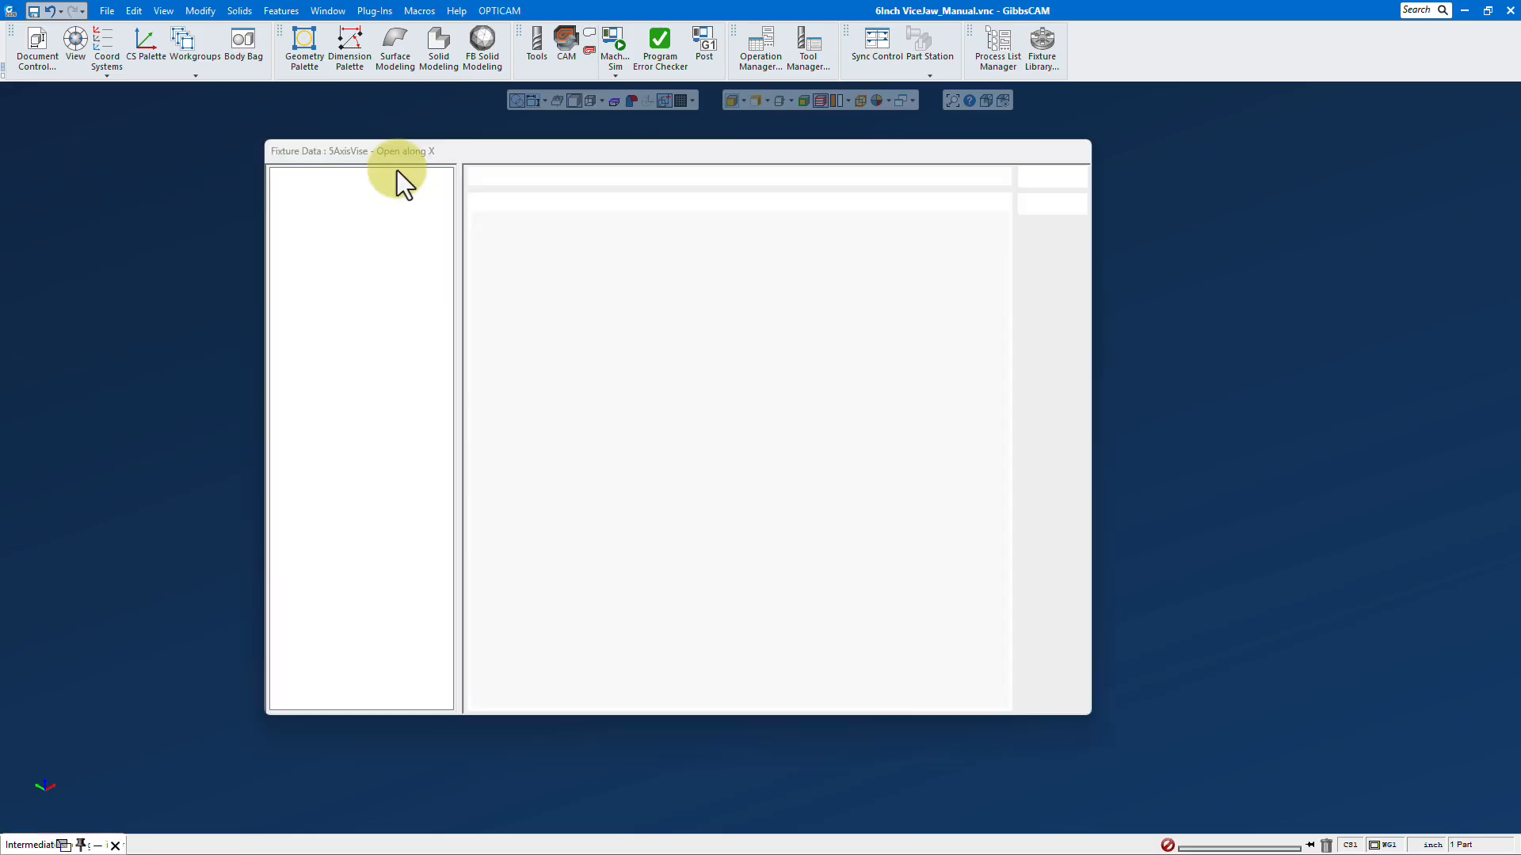
{"action": "left_click", "coordinate": [512, 176]}
{"action": "left_click", "coordinate": [521, 204]}
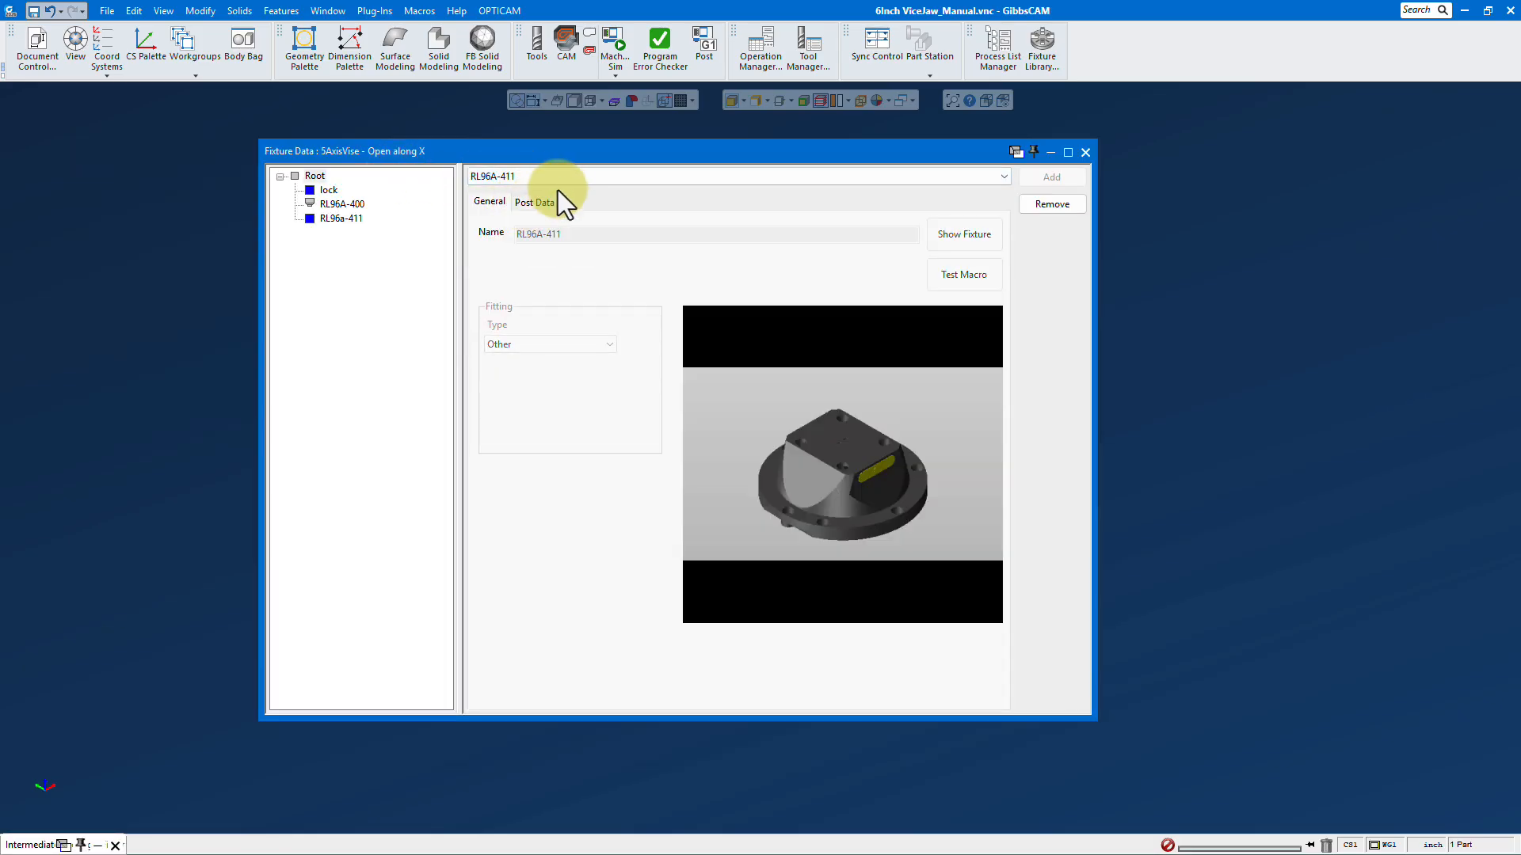
View the small_vice-Vice Only and small_vice_ReverseJawvnc-Vice Only fixtures, close the fixture data and reselect the Fixtures library.
{"action": "left_click", "coordinate": [562, 177]}
{"action": "left_click", "coordinate": [558, 216]}
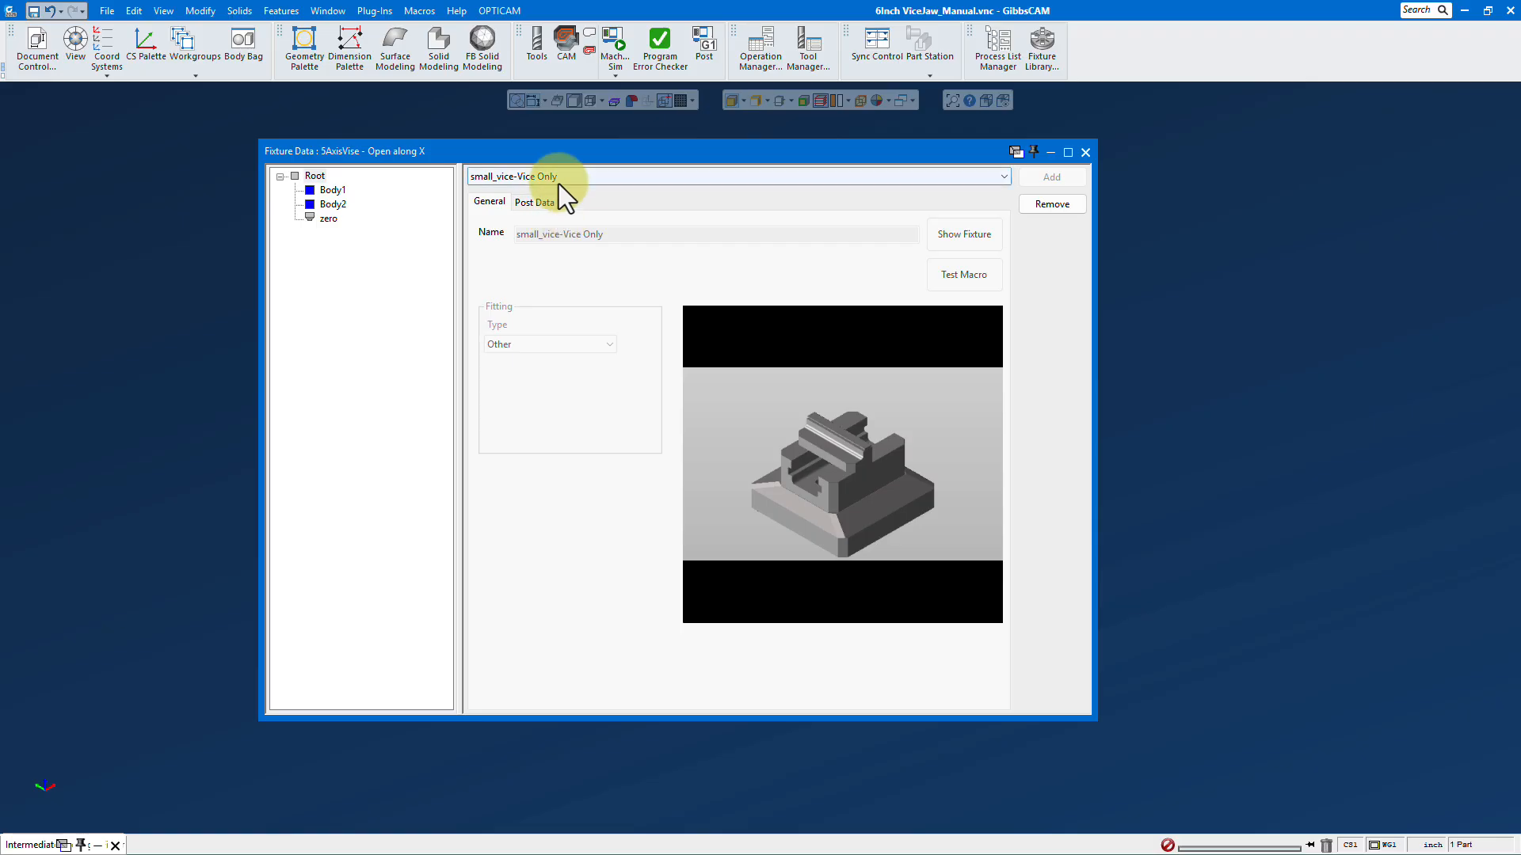
{"action": "left_click", "coordinate": [559, 181]}
{"action": "left_click", "coordinate": [556, 228]}
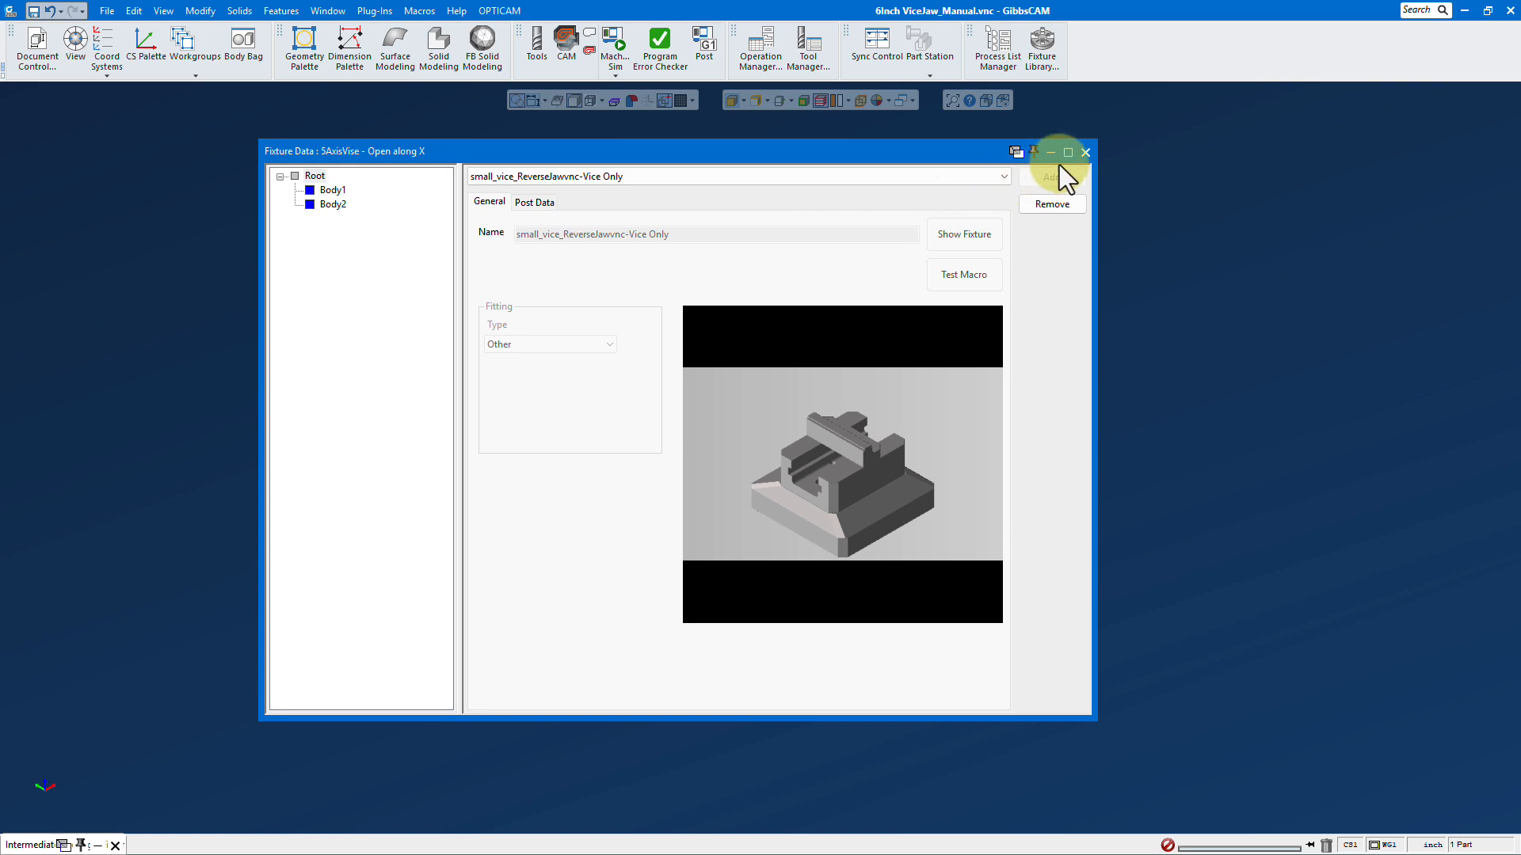
{"action": "left_click", "coordinate": [1085, 152]}
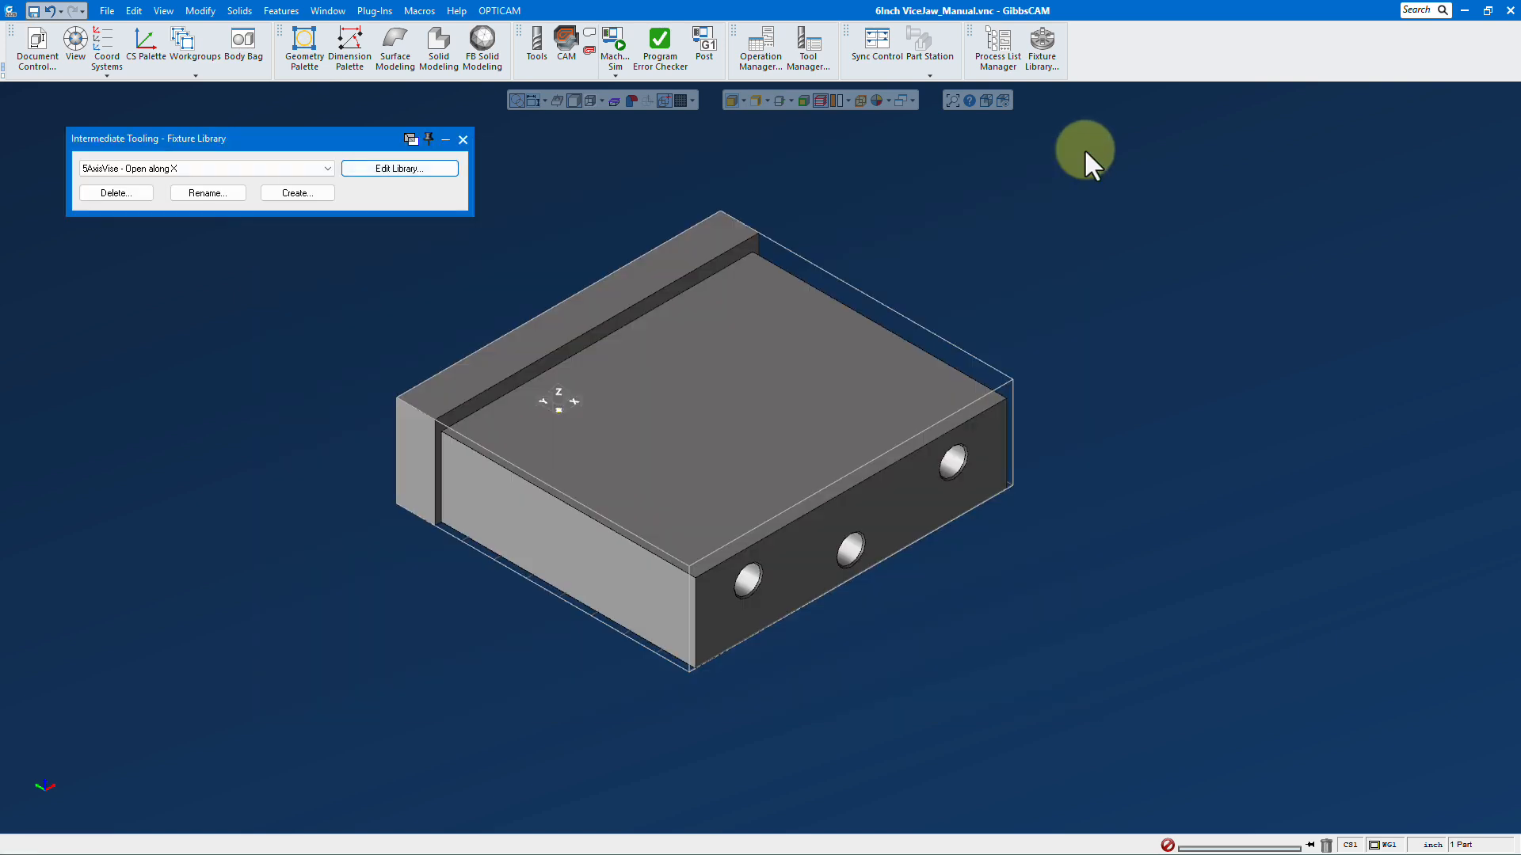
{"action": "left_click", "coordinate": [320, 170]}
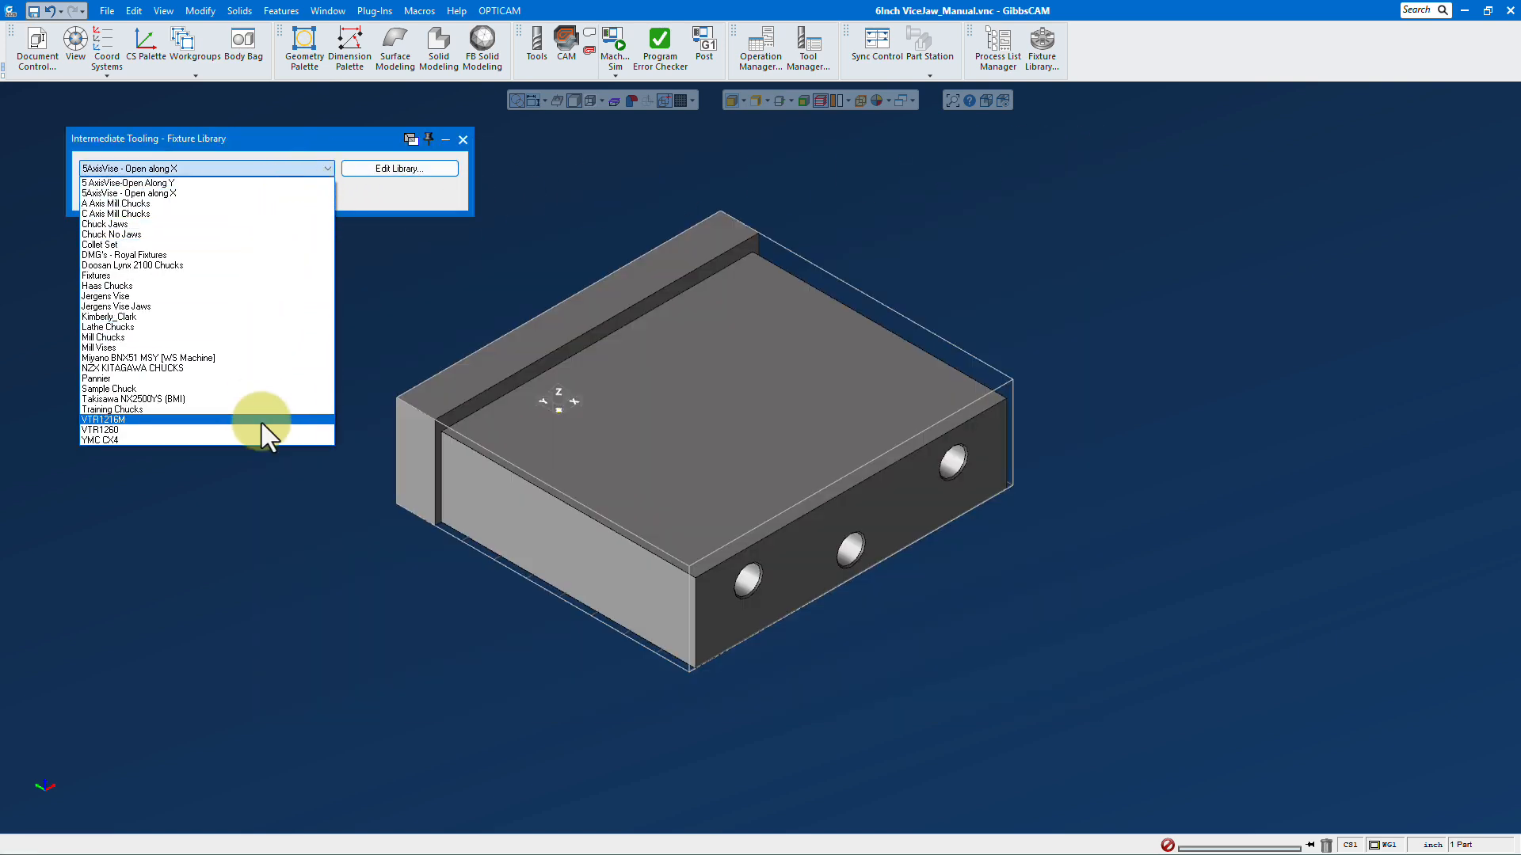
{"action": "left_click", "coordinate": [287, 275]}
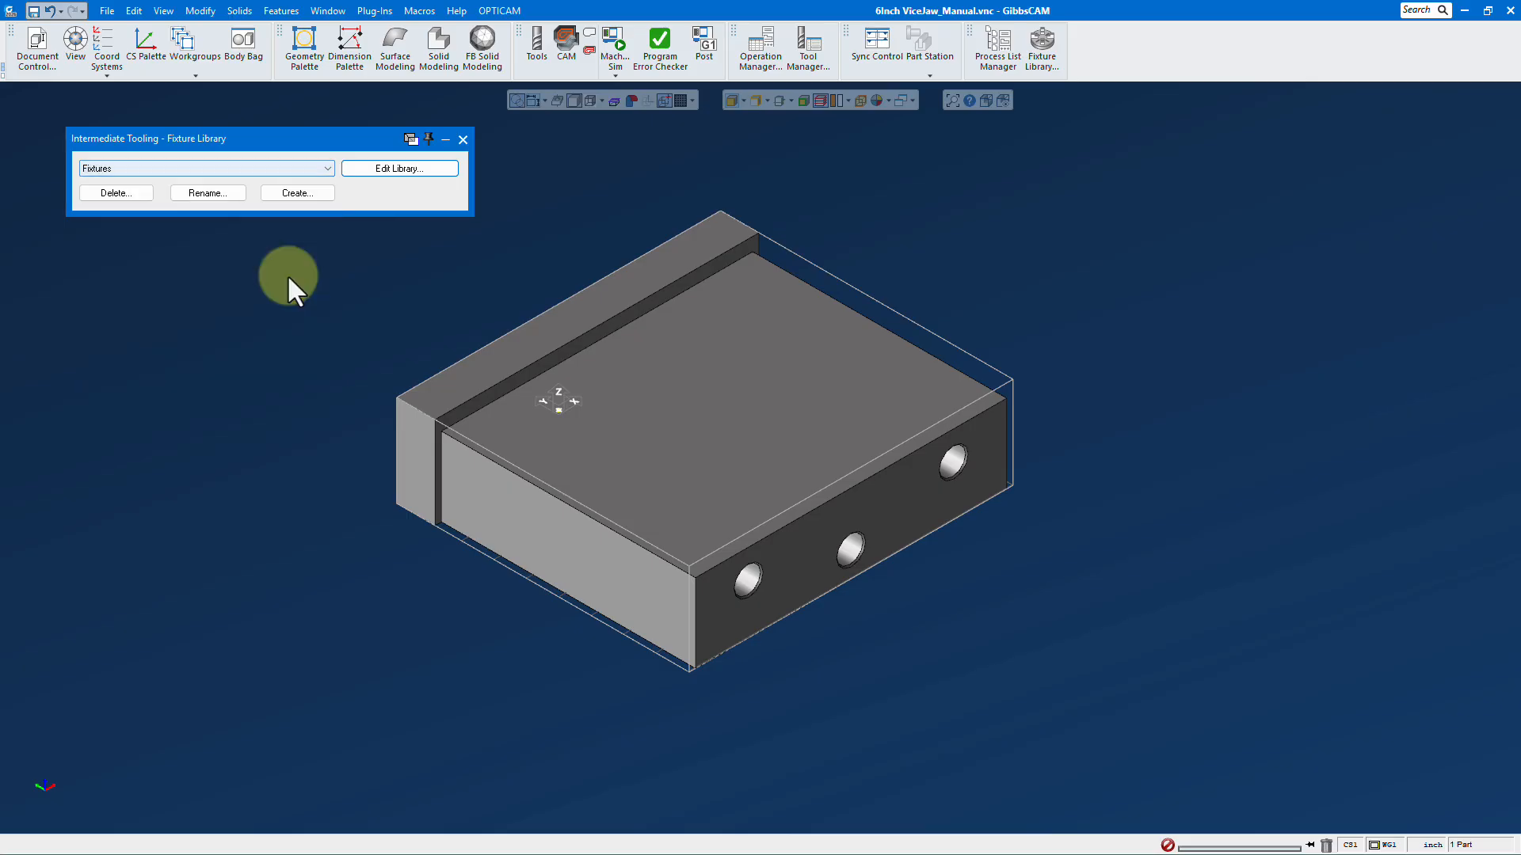